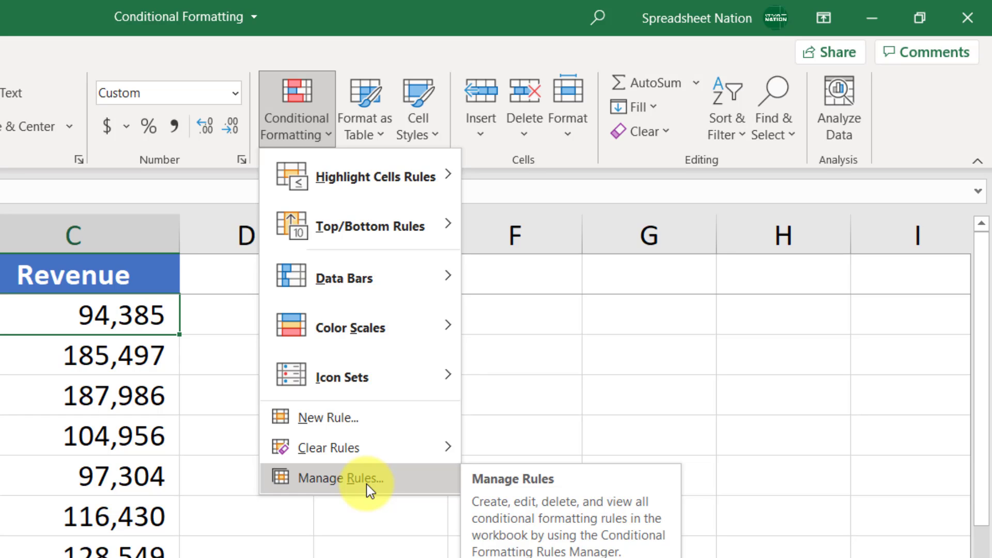
Create a new conditional formatting rule for cell C2 that formats only cells with a value greater than 100000.
left_click(367, 484)
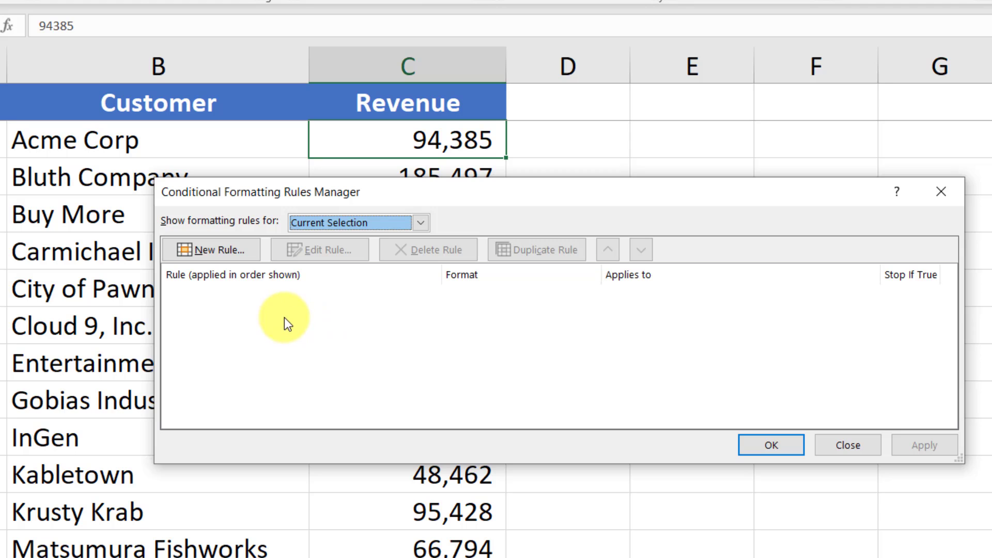
left_click(214, 249)
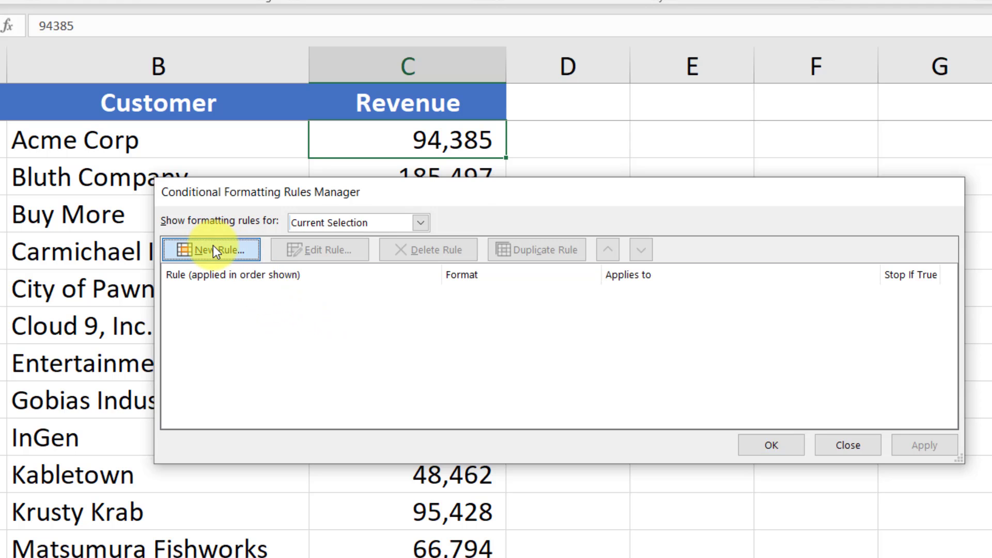
left_click_drag(412, 140, 620, 89)
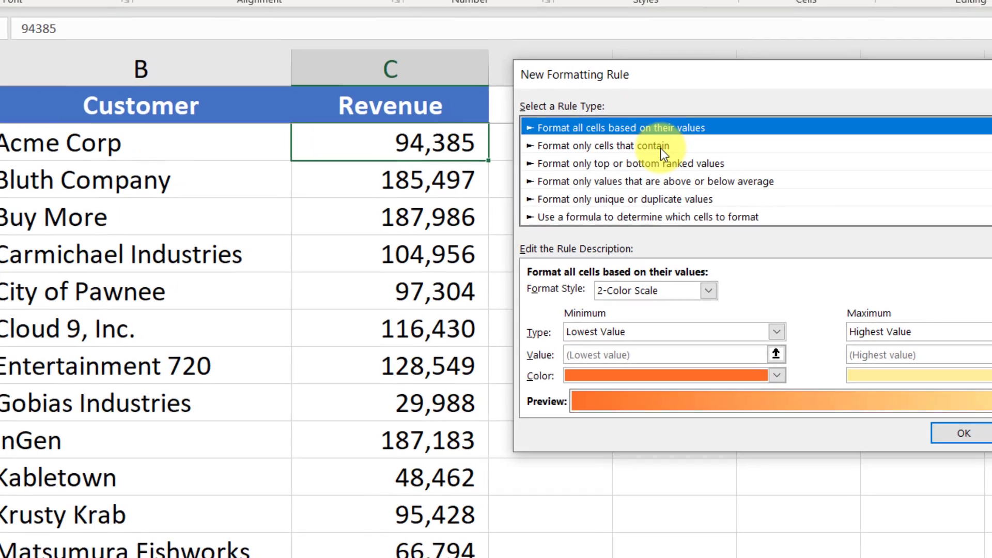
left_click(675, 144)
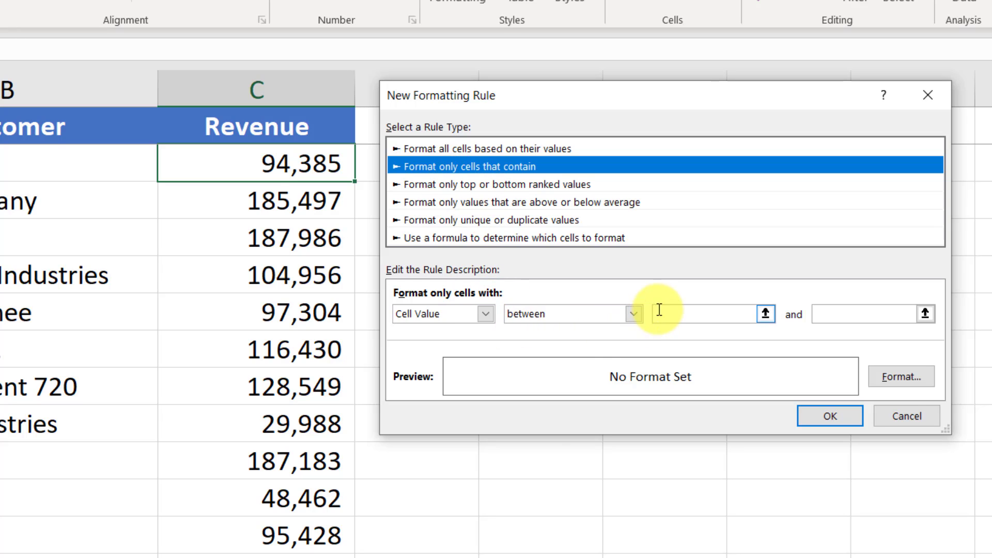
left_click(634, 314)
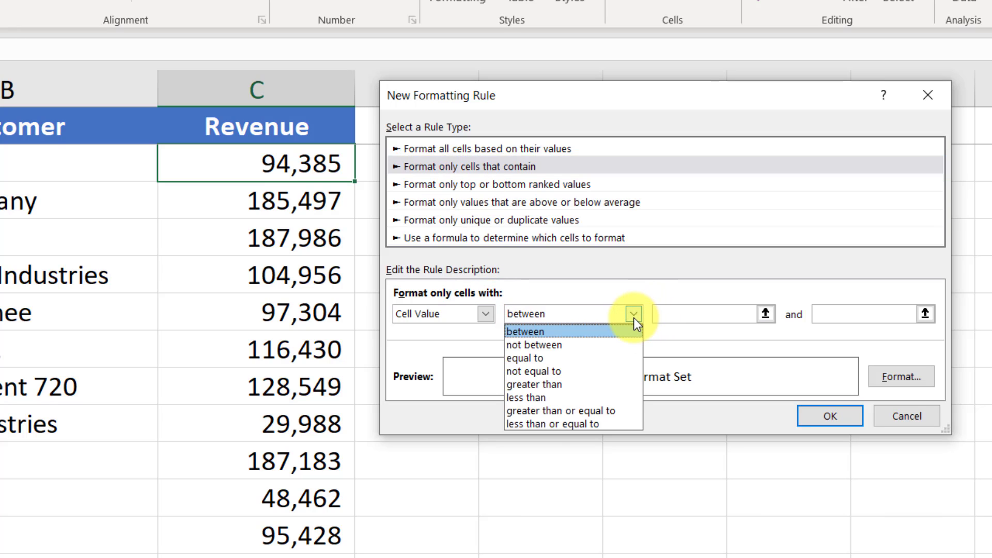
left_click(620, 384)
left_click(697, 317)
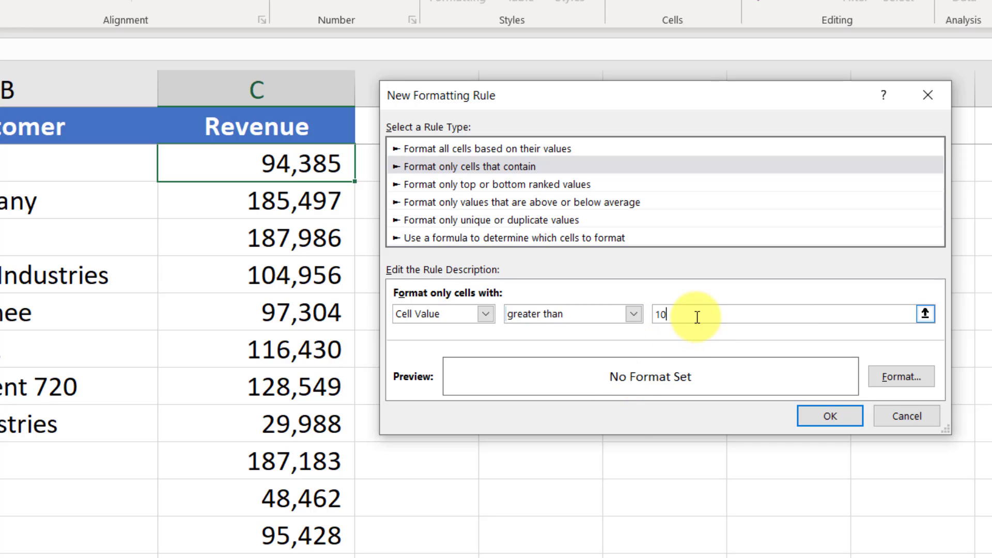
Give the new rule a green background fill and apply it to the selected revenue cell.
left_click(902, 377)
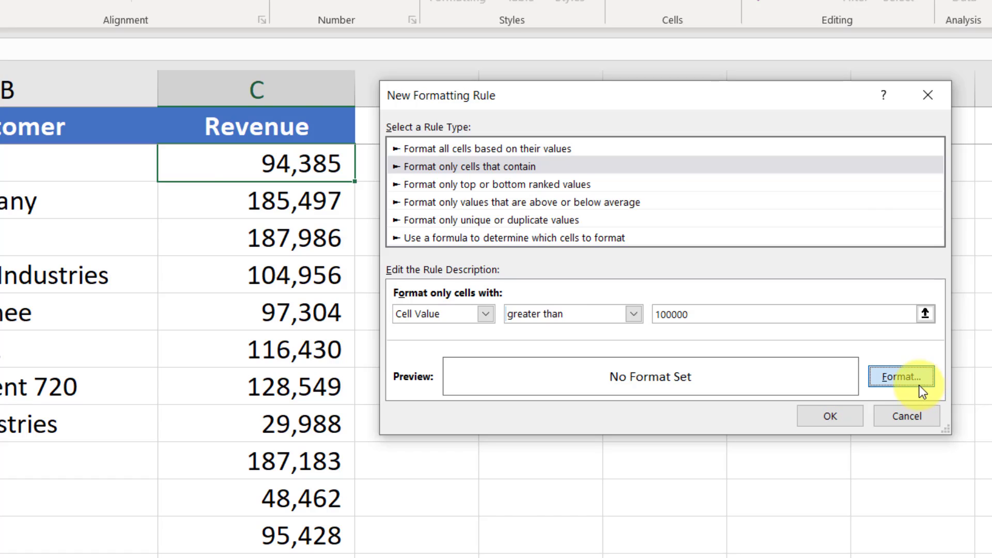
left_click(276, 283)
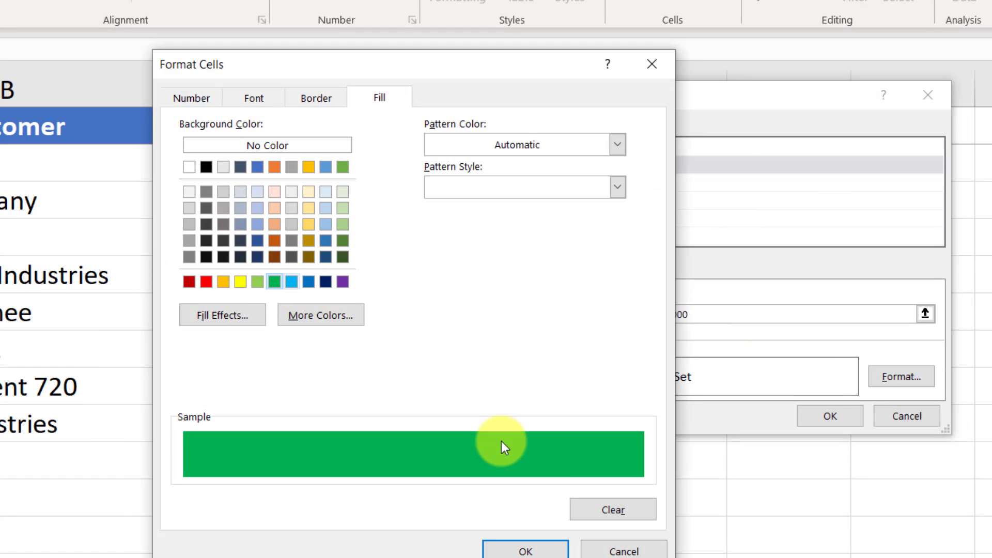
left_click(526, 551)
left_click(830, 417)
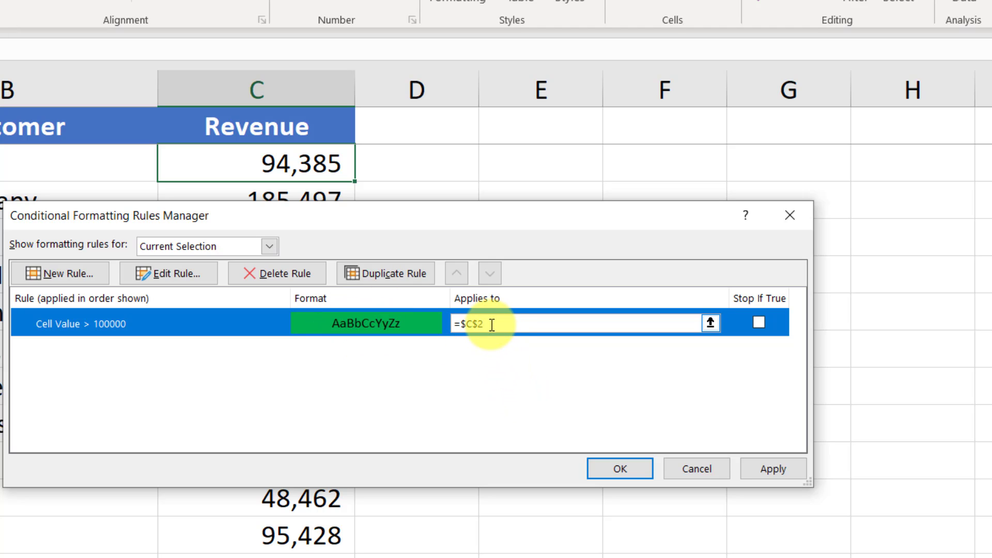
left_click(632, 474)
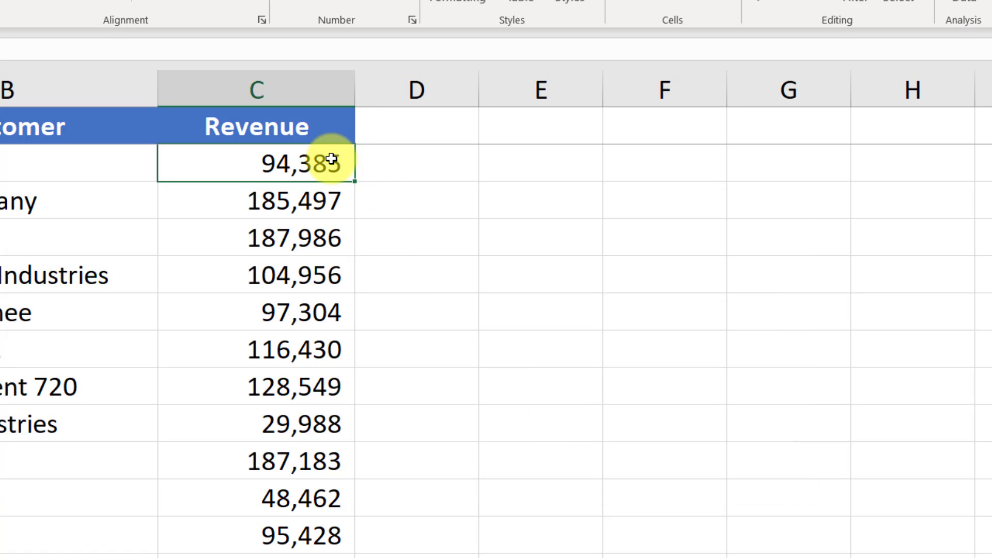
Test the rule by entering 105000 in cell C2, and undo the entry.
type("105000")
key("Return")
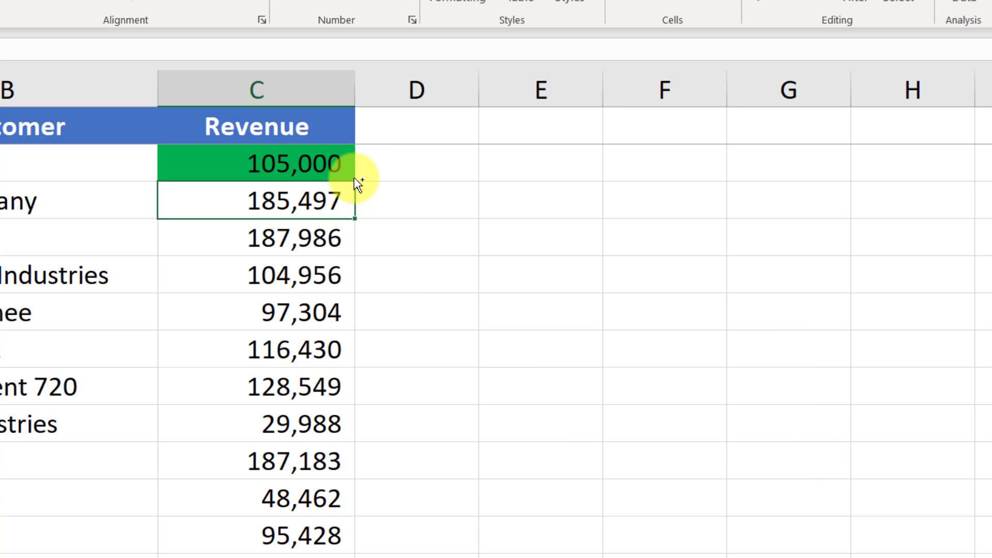
key("ctrl+z")
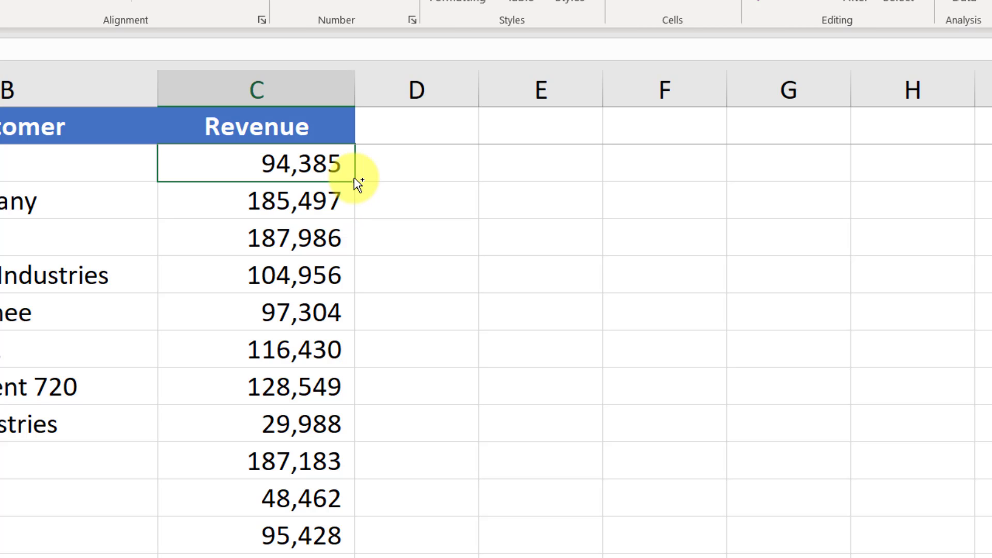
Extend the range of the existing green-fill rule to the revenue cells $C$2:$C$30.
left_click(457, 2)
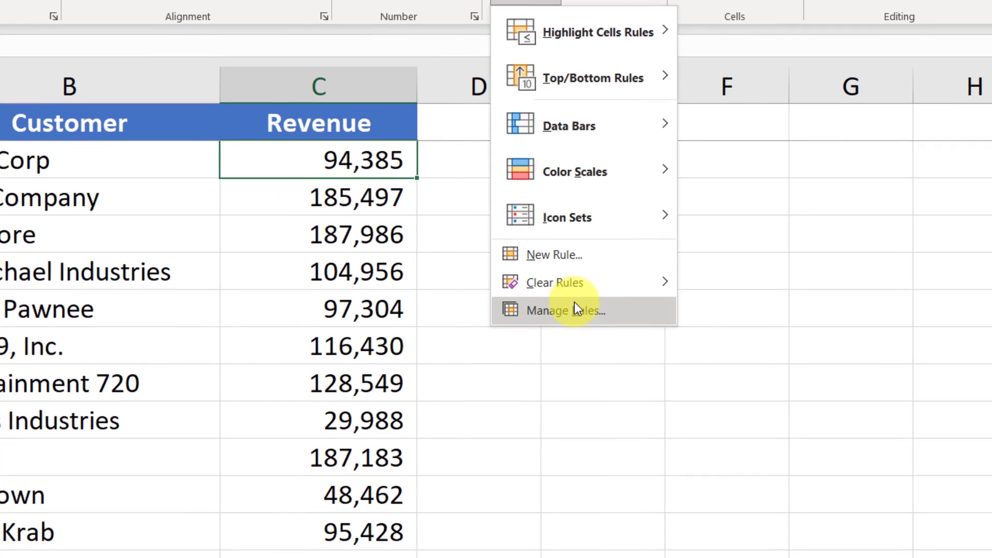
left_click(517, 314)
left_click(581, 319)
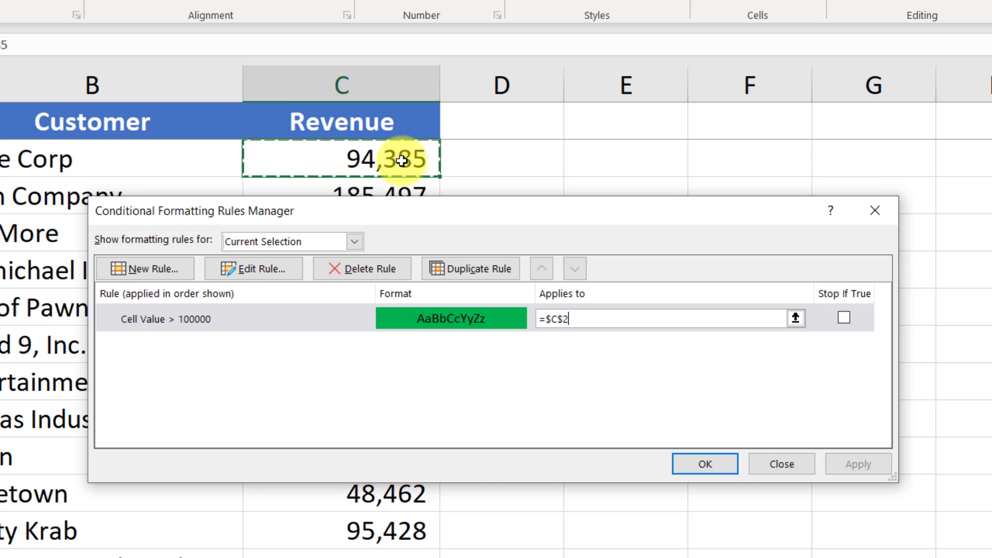
left_click_drag(402, 161, 432, 555)
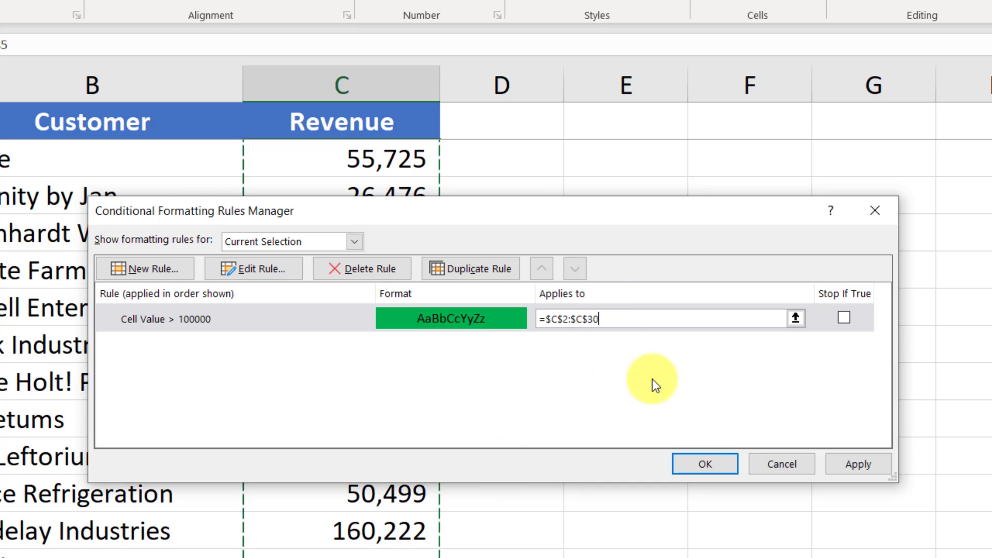
left_click(705, 460)
scroll(498, 327, "up", 5)
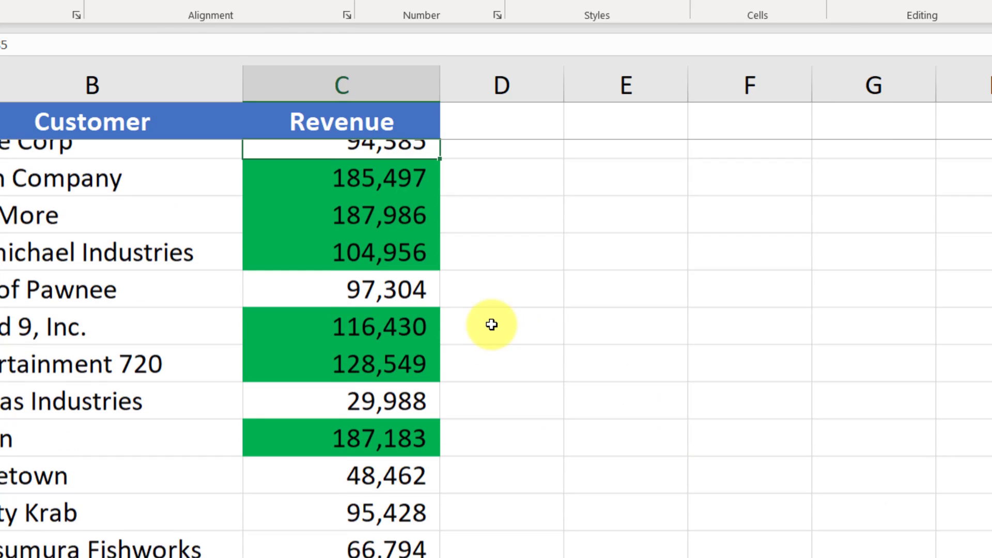
scroll(492, 325, "down", 9)
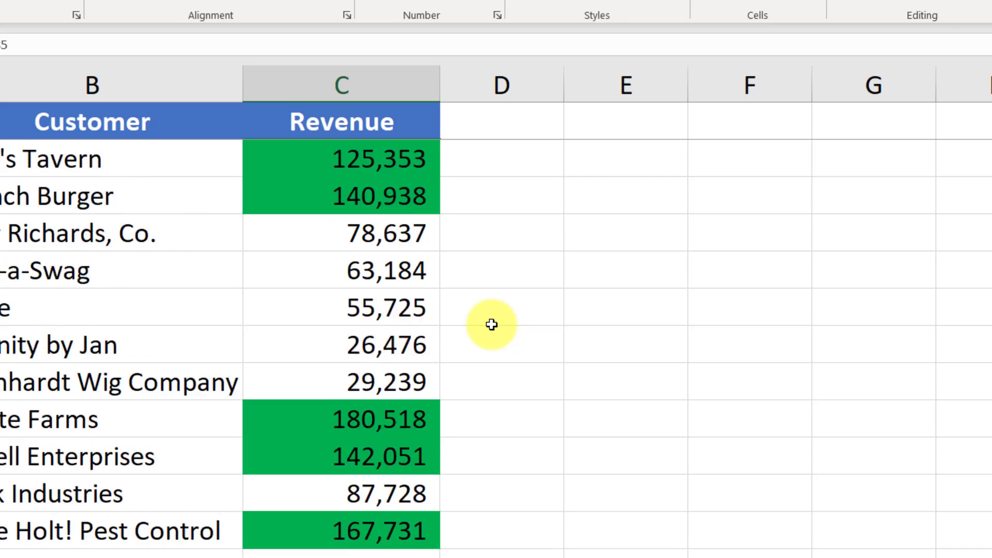
scroll(489, 323, "up", 9)
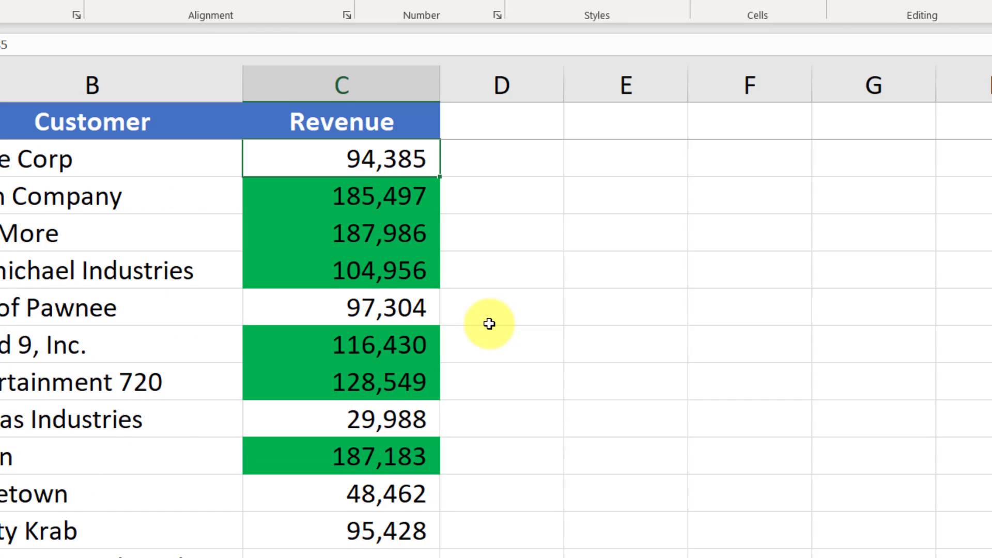
Edit the rule so that it compares the revenue values with cell $D$1 instead of a fixed number.
left_click(564, 4)
left_click(638, 306)
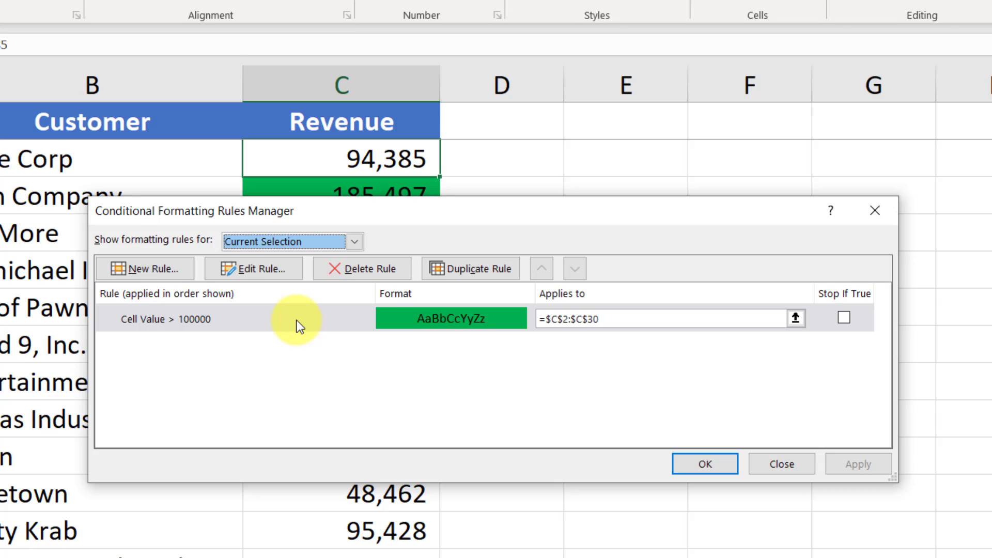
left_click(298, 322)
left_click(283, 279)
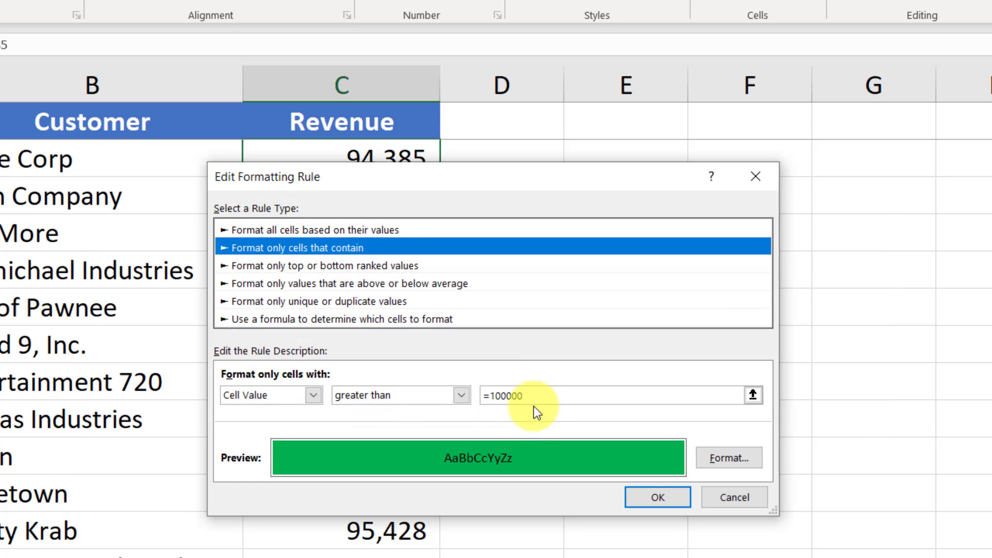
left_click(535, 401)
left_click_drag(535, 398, 468, 382)
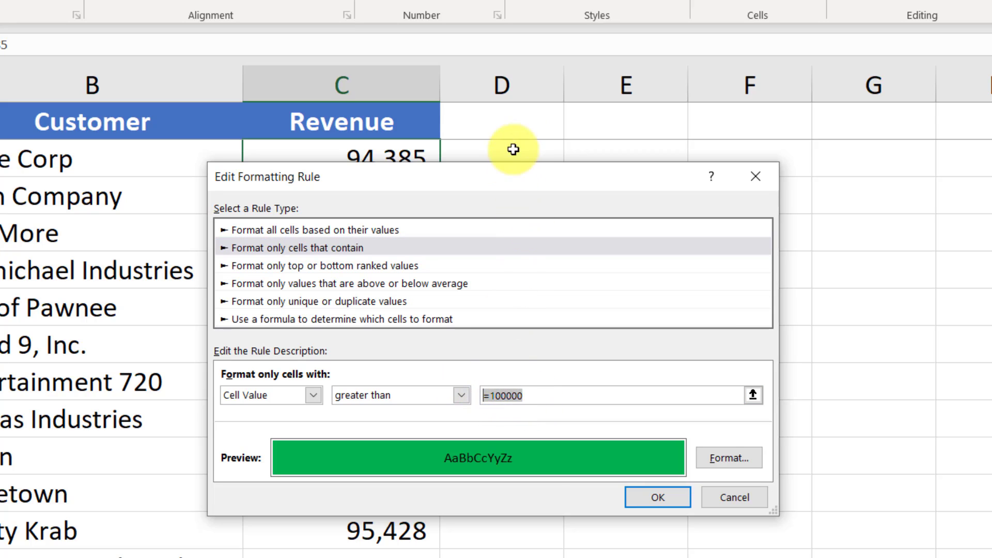
left_click(496, 119)
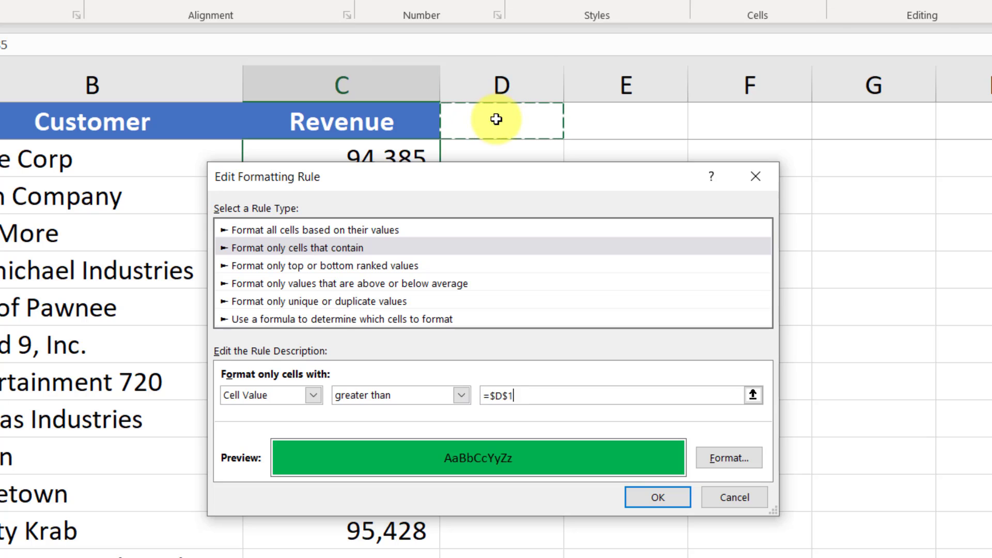
left_click(657, 503)
left_click(706, 465)
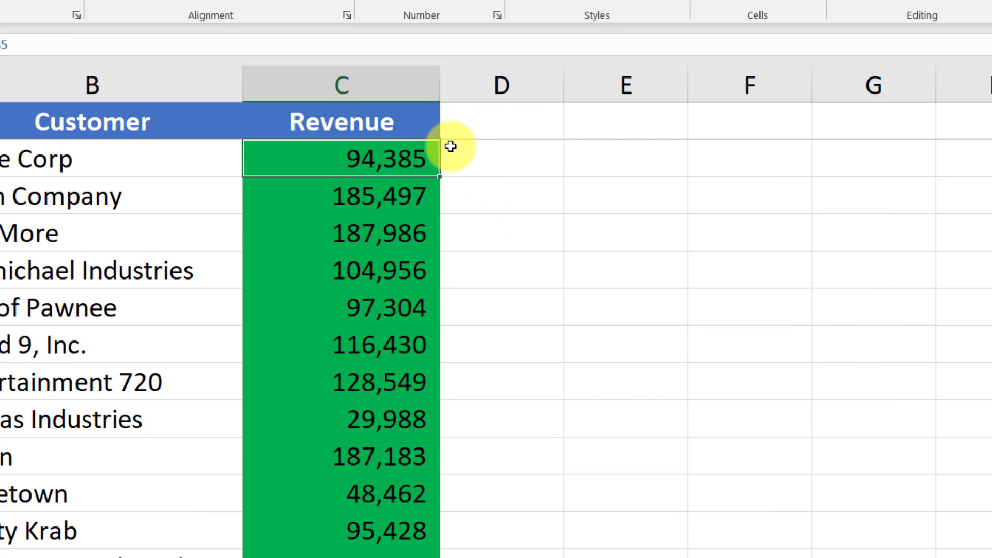
scroll(439, 379, "down", 10)
scroll(432, 393, "up", 10)
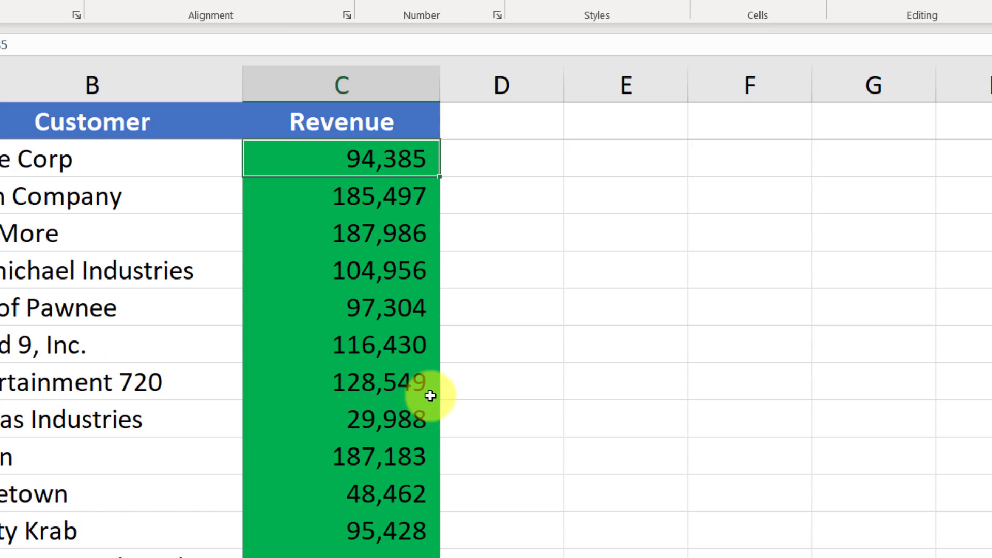
Enter 75000 in cell D1 as the rule's threshold and review the highlighted revenue values.
left_click(469, 129)
type("10")
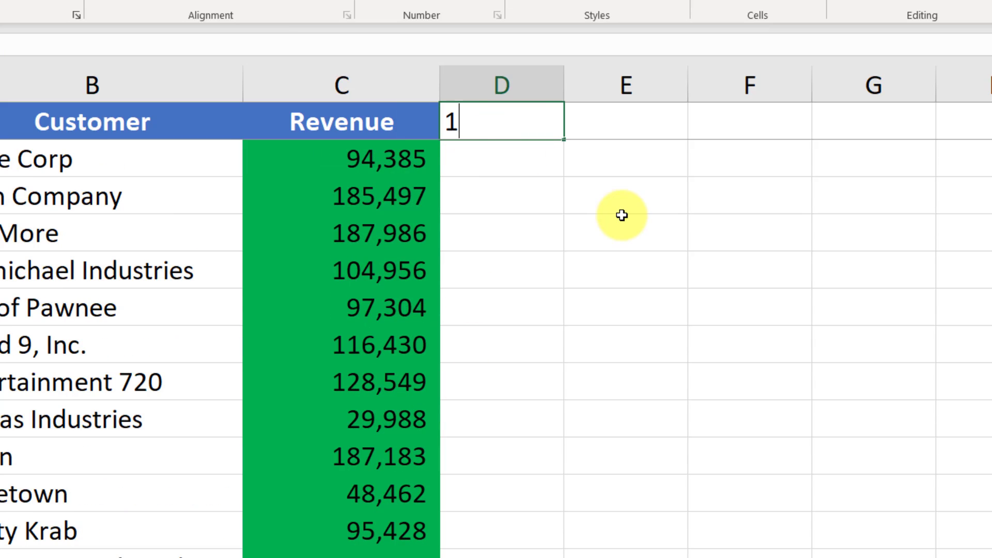
key("BackSpace")
key("BackSpace")
type("750001")
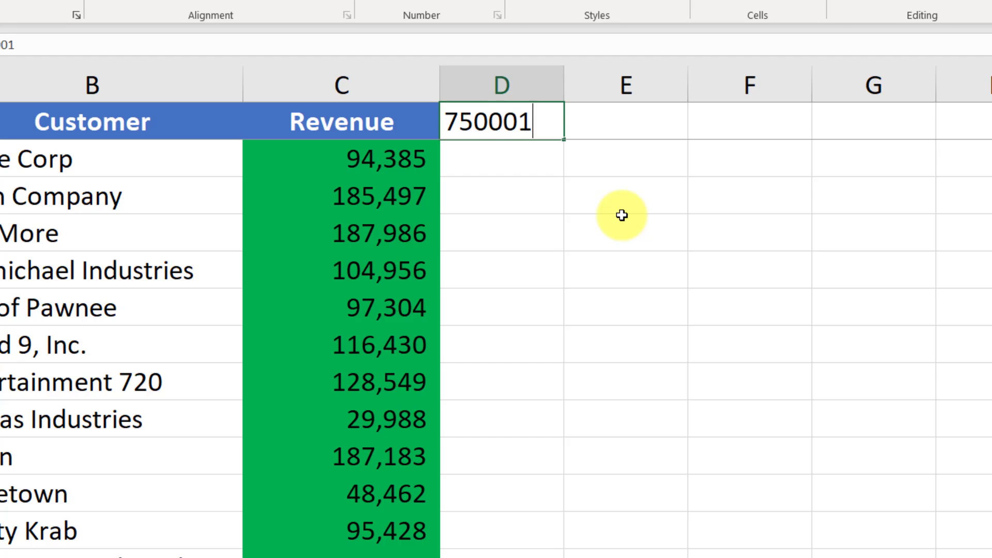
key("Return")
key("Right")
key("Up")
key("Left")
key("F2")
key("BackSpace")
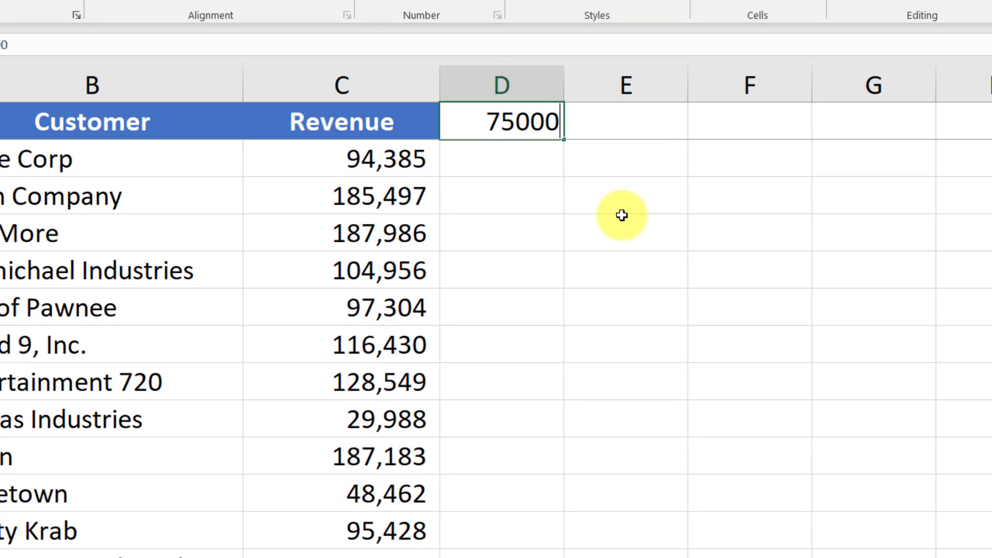
key("Return")
scroll(483, 321, "down", 5)
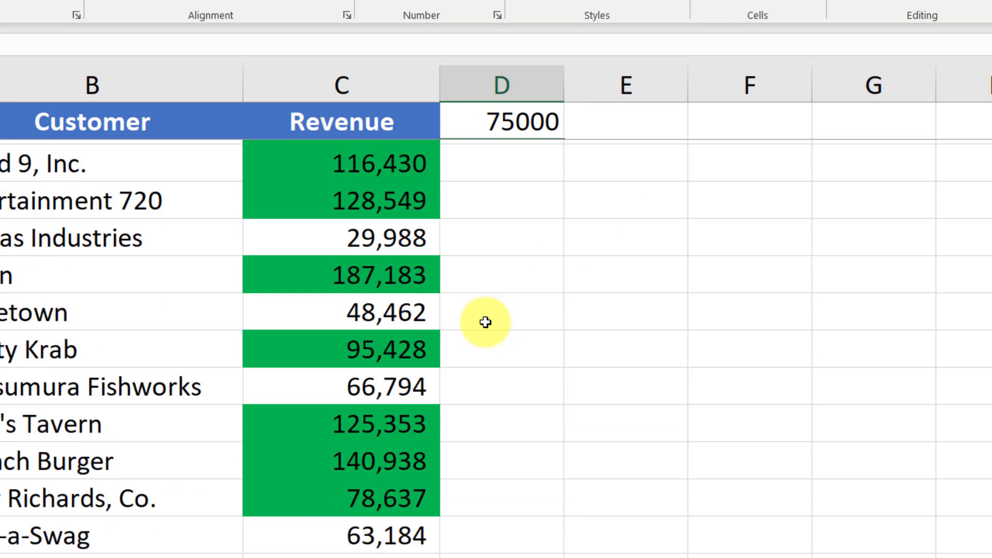
scroll(485, 322, "down", 2)
scroll(485, 322, "up", 7)
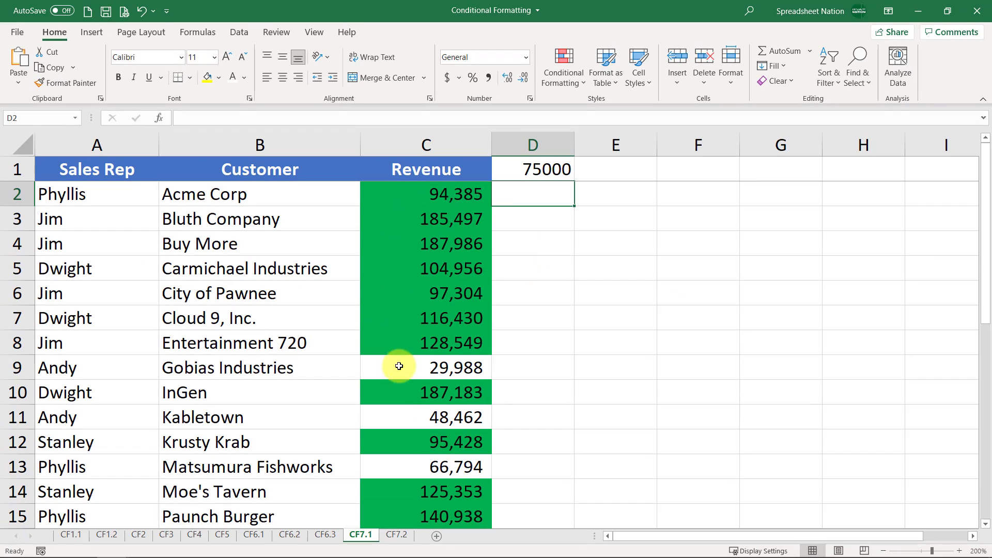
Go to sheet CF7.2 and select the revenue values in C2:C30.
left_click(397, 538)
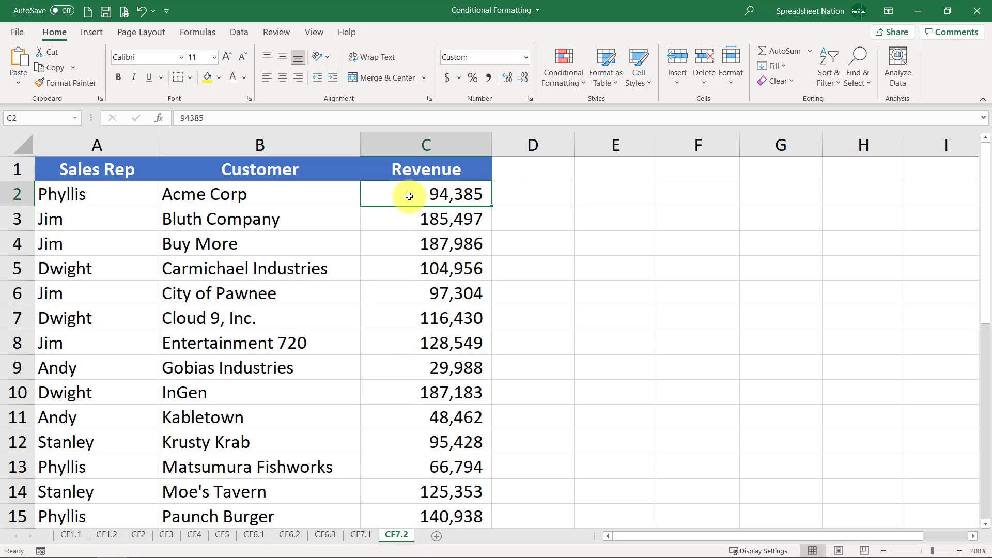
scroll(443, 366, "down", 9)
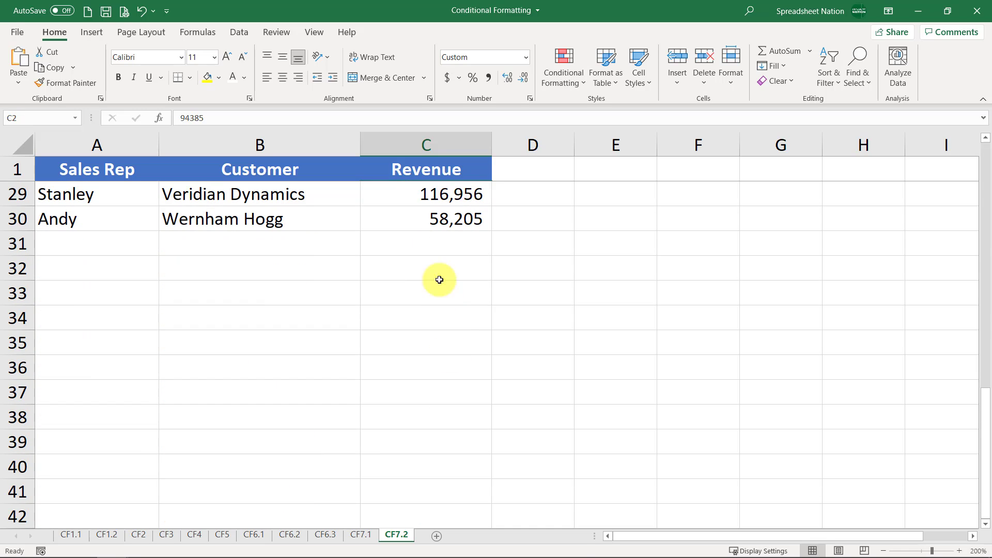
left_click(421, 214, "shift")
scroll(478, 279, "up", 9)
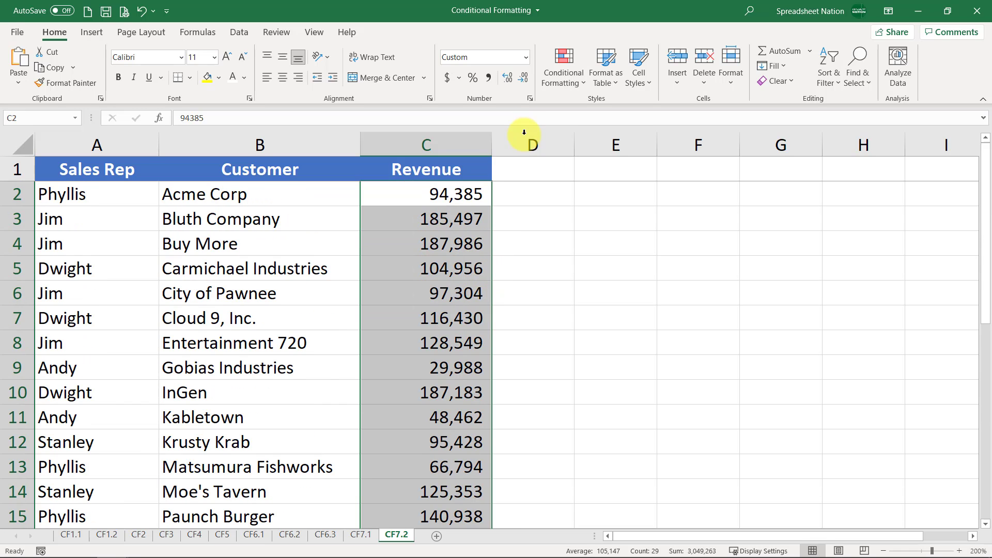
Start a Top 10 Items conditional formatting rule for the selected revenue cells and set it to the top 5.
left_click(565, 78)
mouse_move(619, 136)
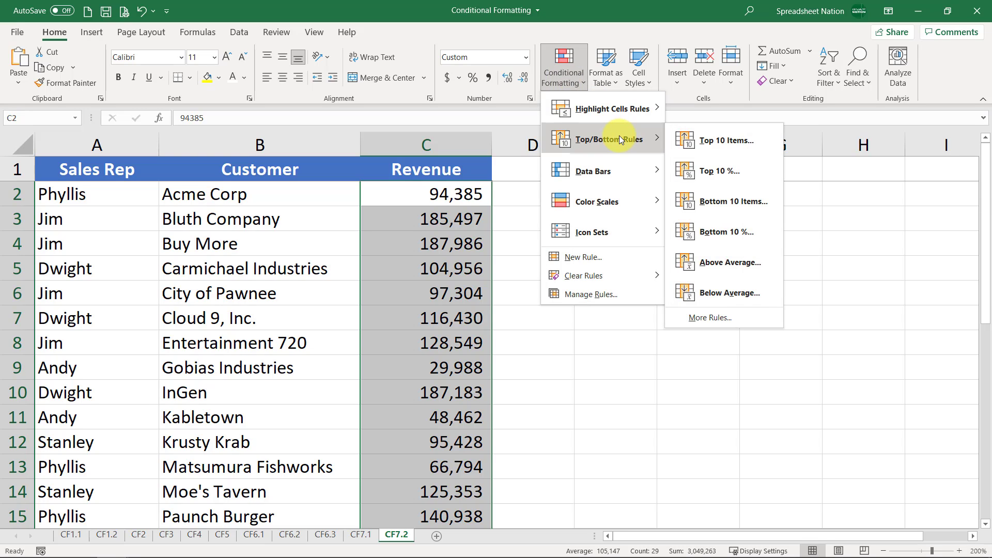
left_click(729, 140)
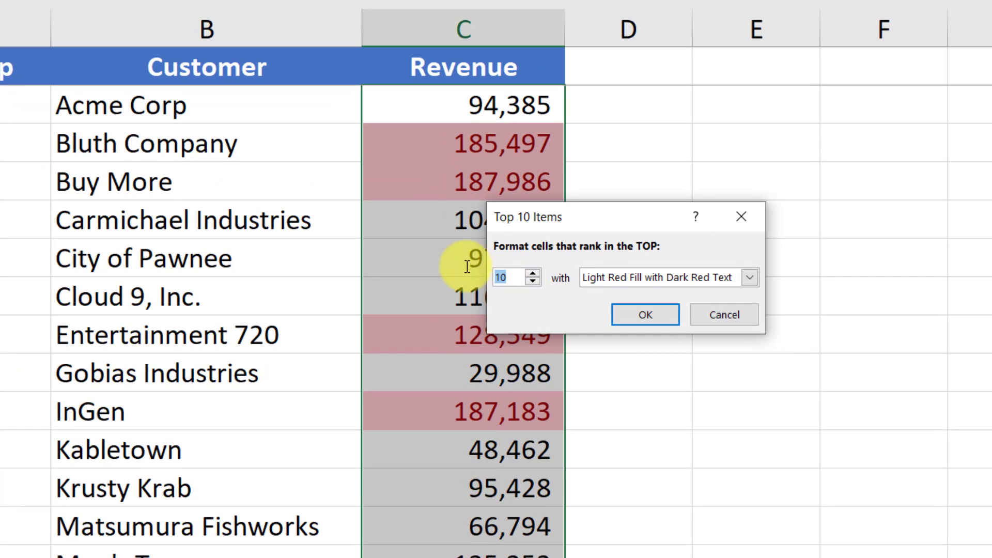
type("5")
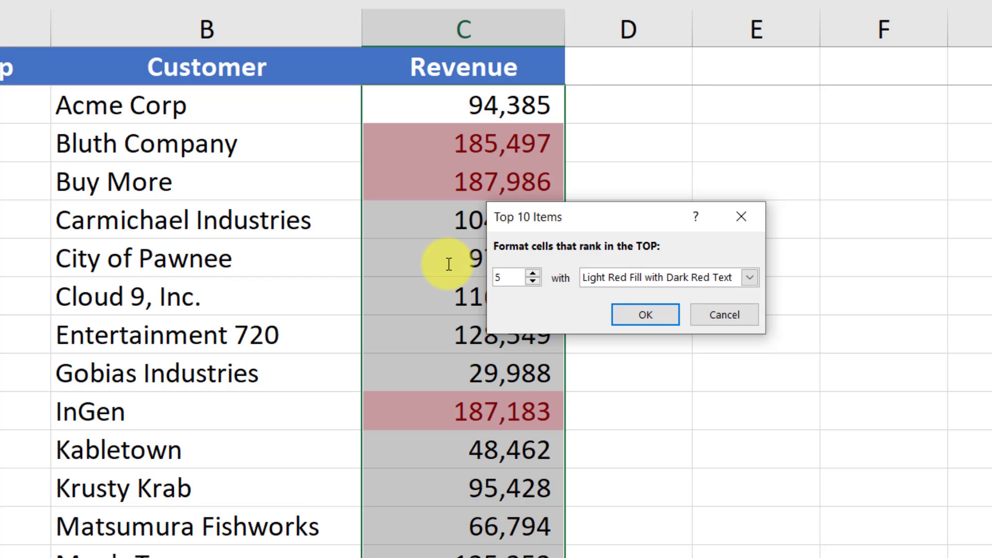
Give the top 5 rule a custom format with green fill and bold white font, and apply the rule.
left_click(750, 278)
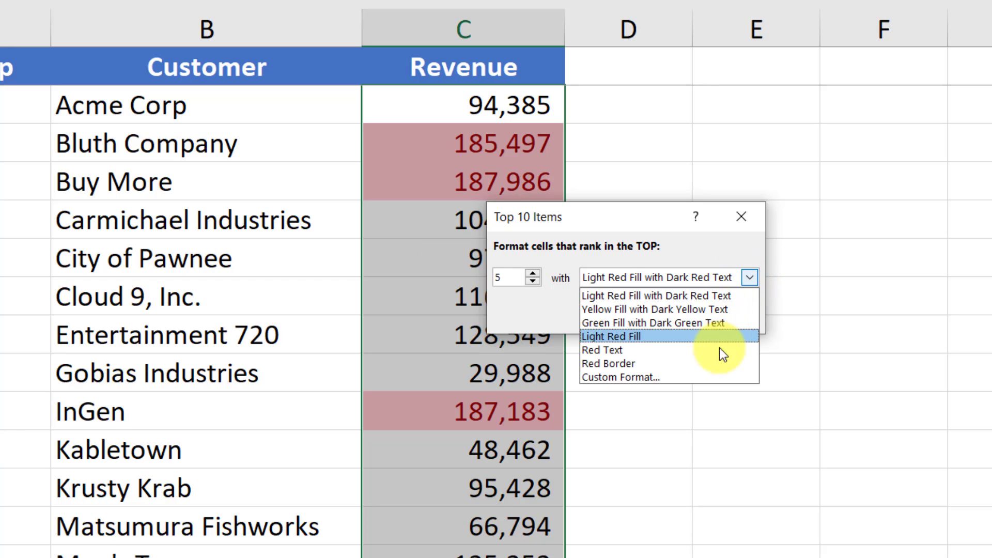
left_click(716, 377)
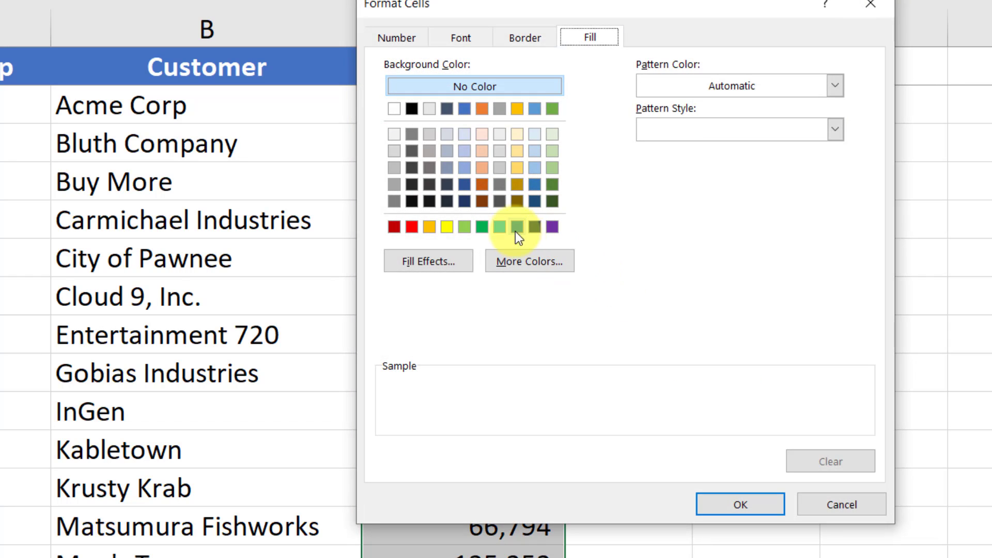
left_click(482, 228)
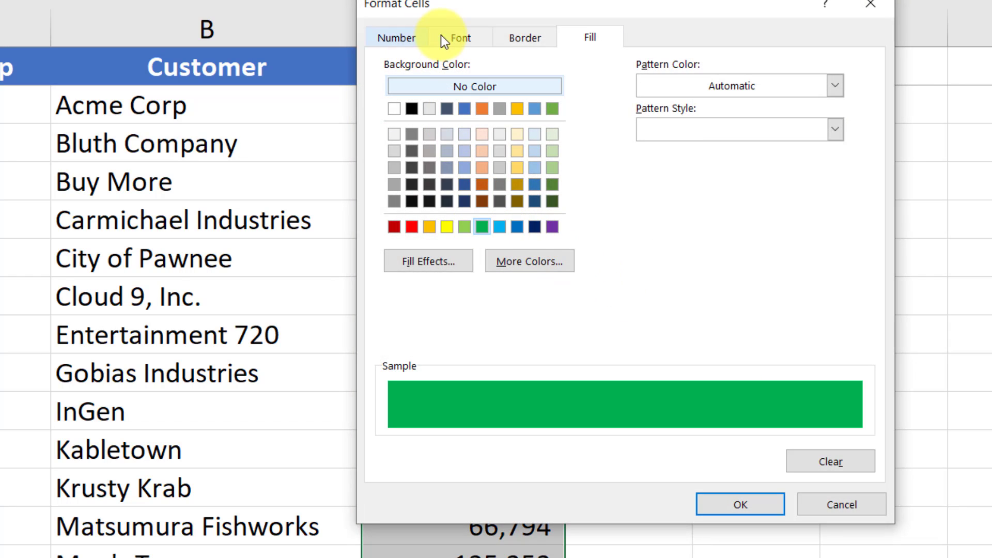
left_click(454, 37)
left_click(635, 130)
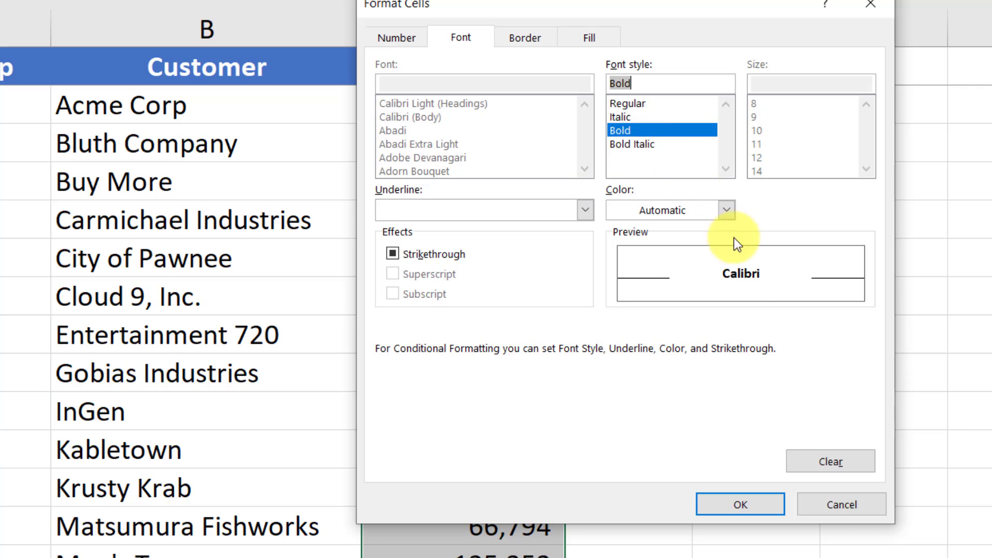
left_click(708, 212)
left_click(615, 290)
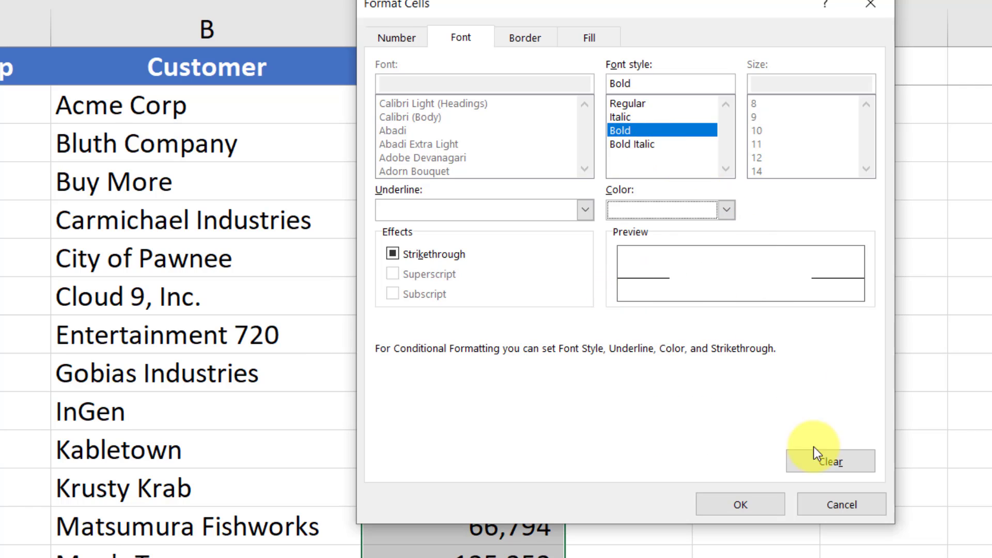
left_click(741, 503)
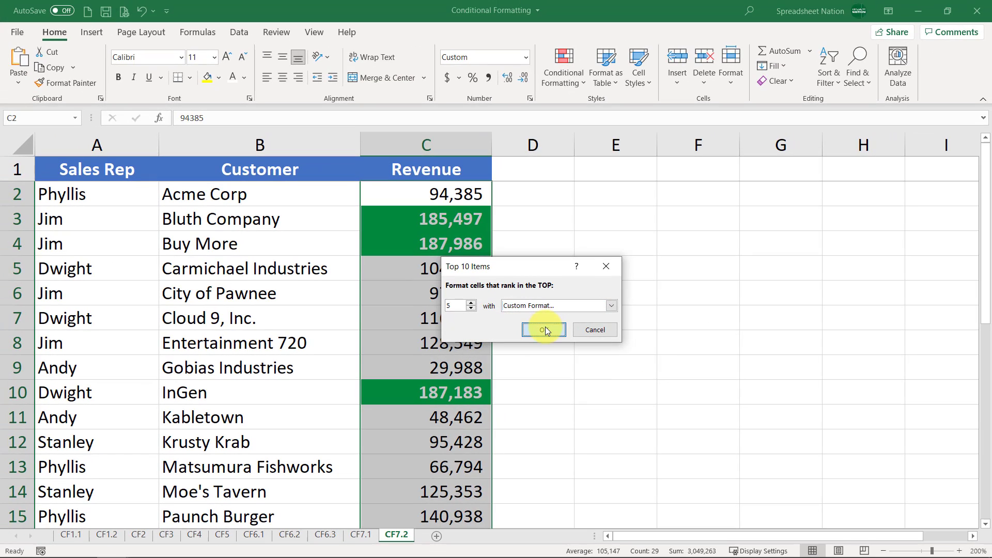
left_click(544, 330)
Add a Greater Than rule for revenue values above 100000 with Green Fill with Dark Green Text.
left_click(560, 63)
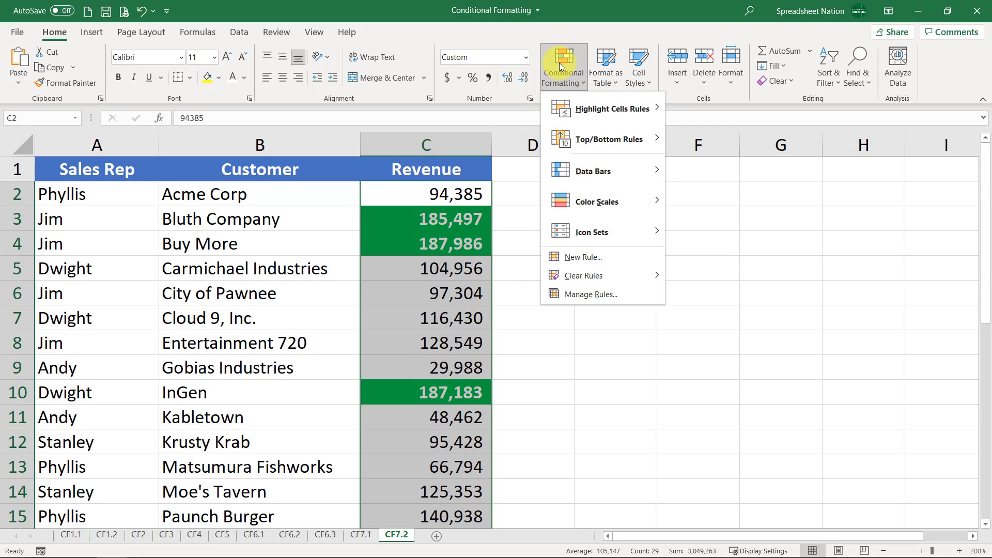
mouse_move(583, 110)
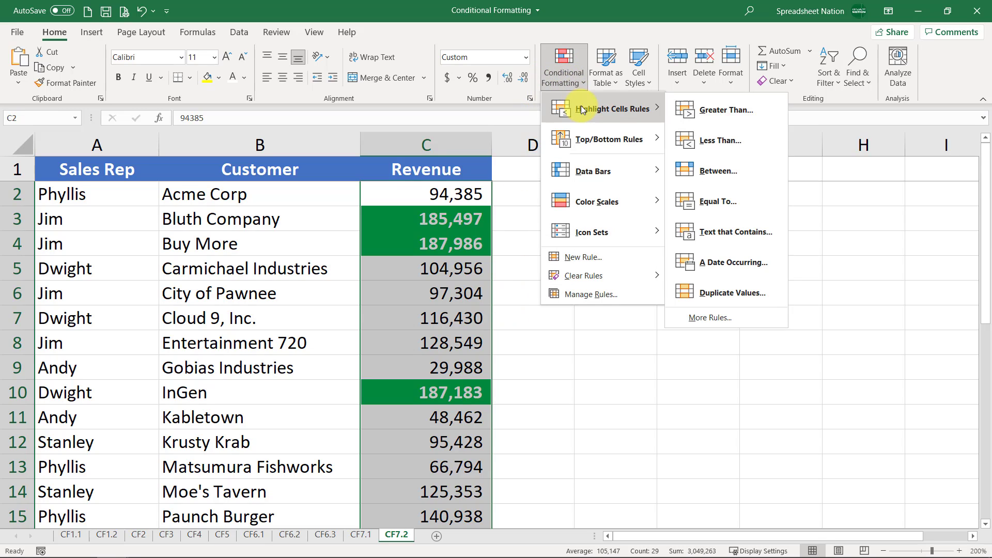
left_click(706, 112)
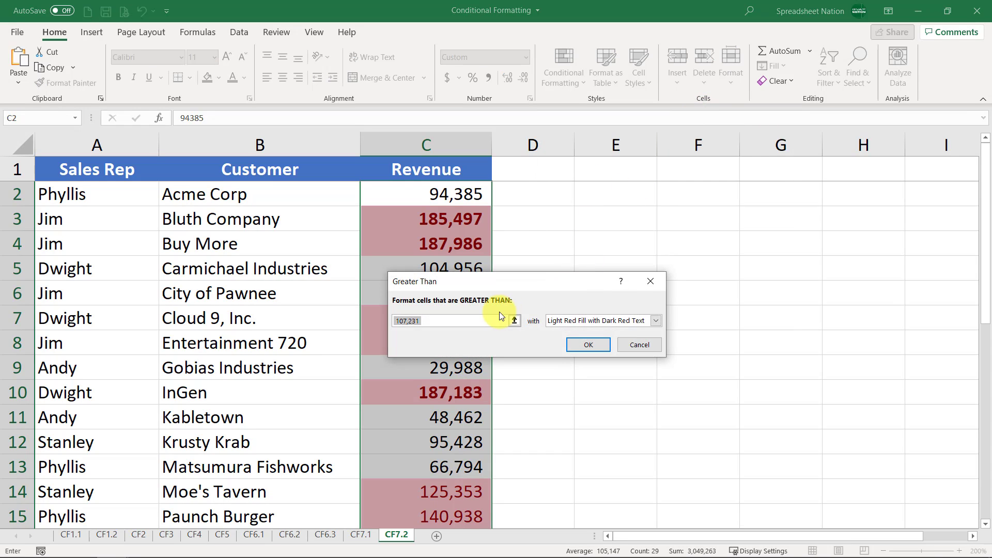
type("100000")
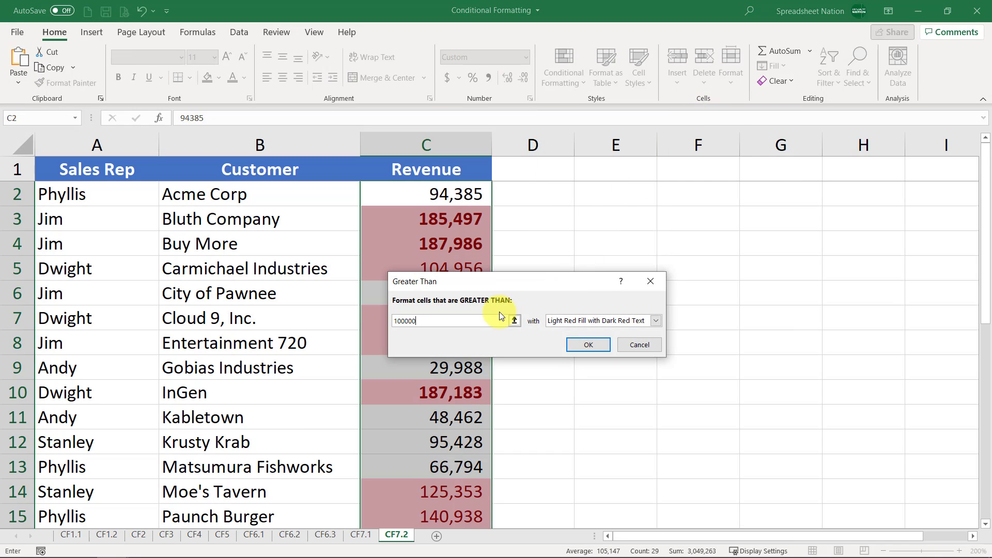
left_click(656, 321)
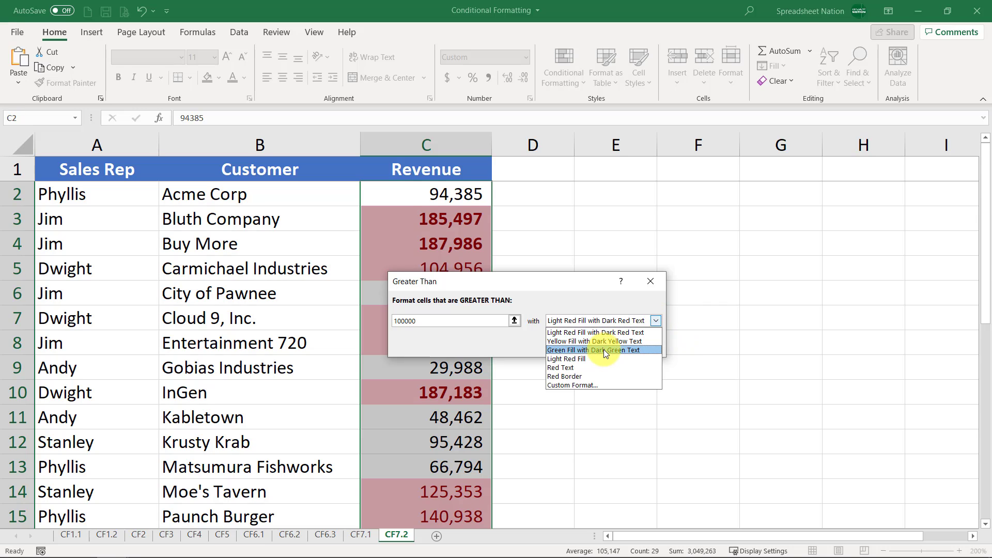
left_click(604, 350)
left_click(582, 346)
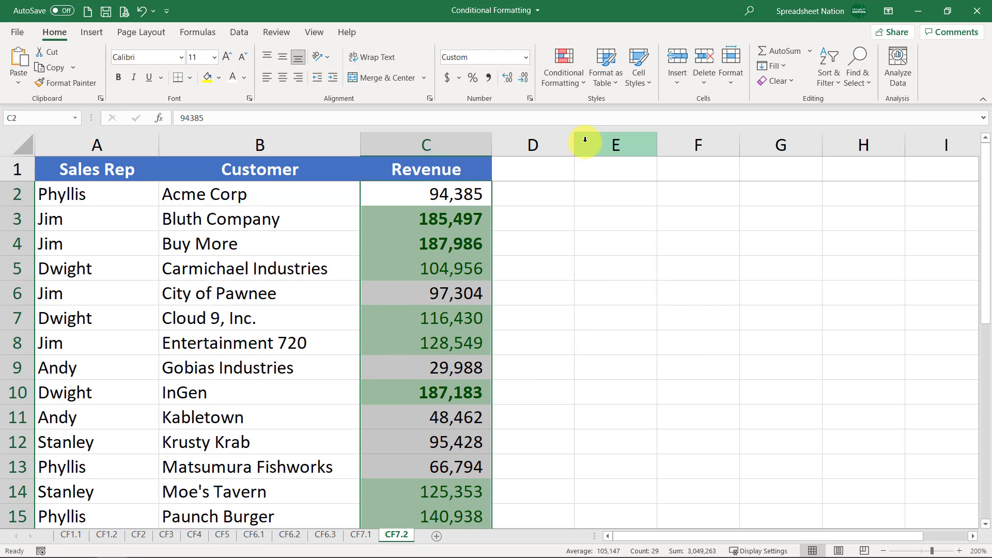
Add a Less Than rule for revenue values below 50000 with Light Red Fill with Dark Red Text.
left_click(582, 83)
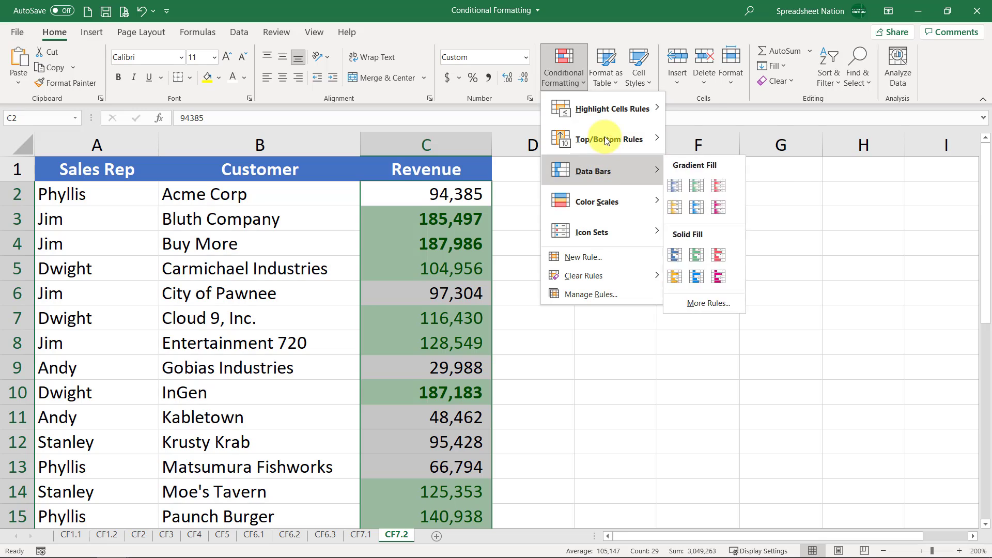
mouse_move(607, 141)
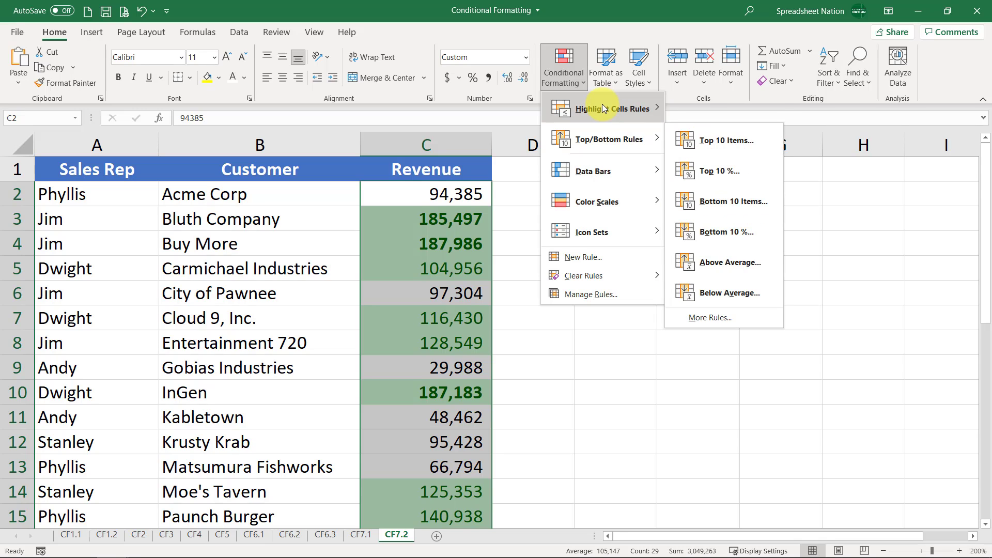
mouse_move(603, 104)
left_click(716, 142)
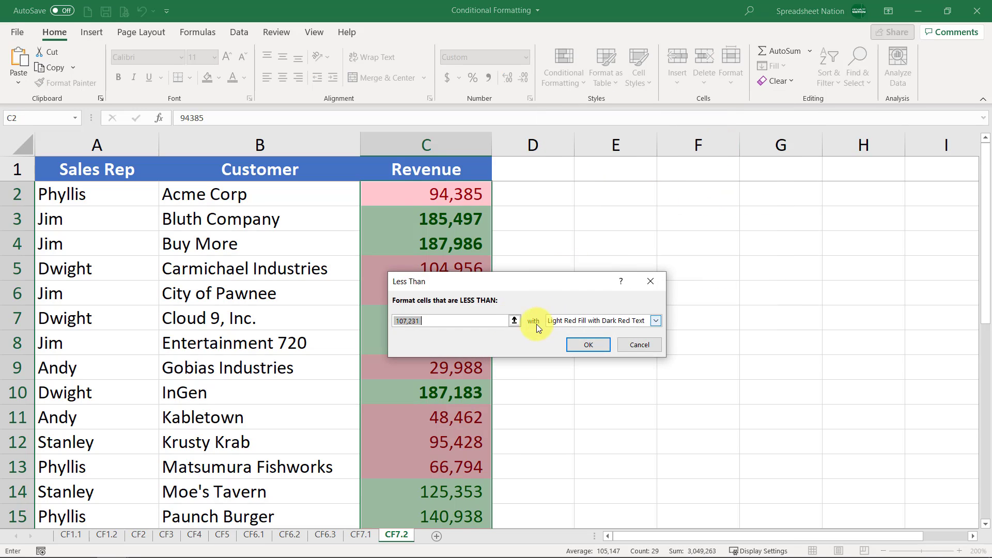
type("50000")
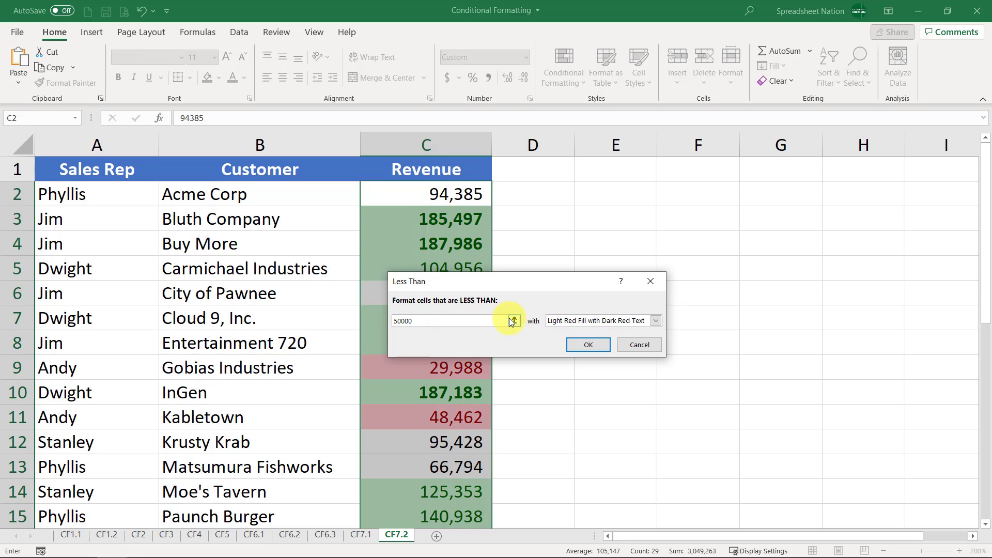
left_click(558, 321)
left_click(567, 334)
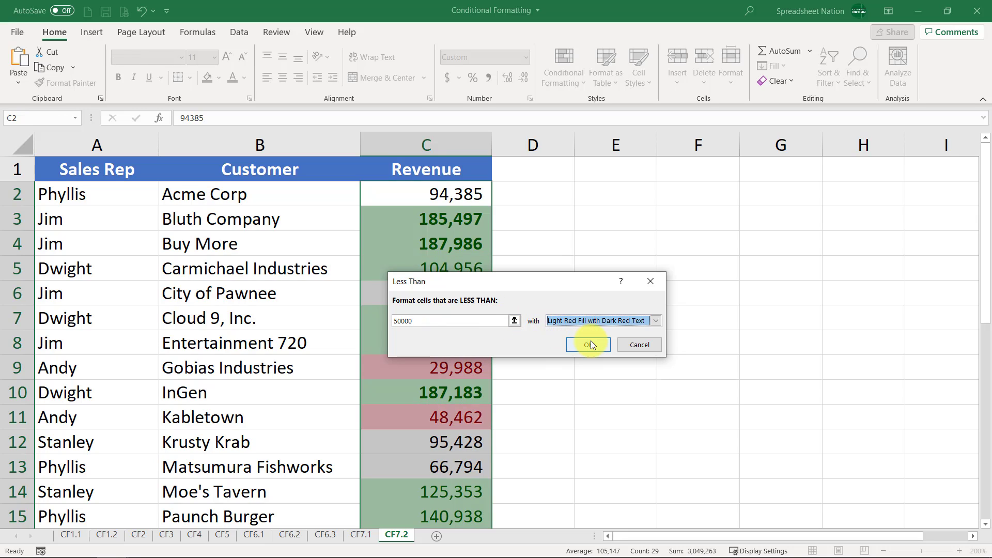
left_click(589, 345)
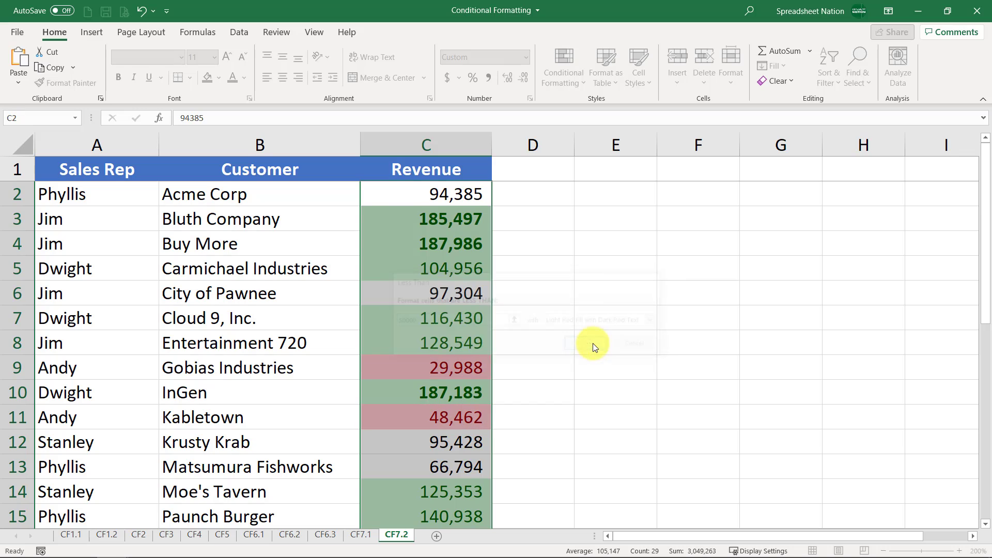
Add a Between rule for revenue values from 50000 to 100000 with Yellow Fill with Dark Yellow Text.
left_click(569, 60)
mouse_move(575, 113)
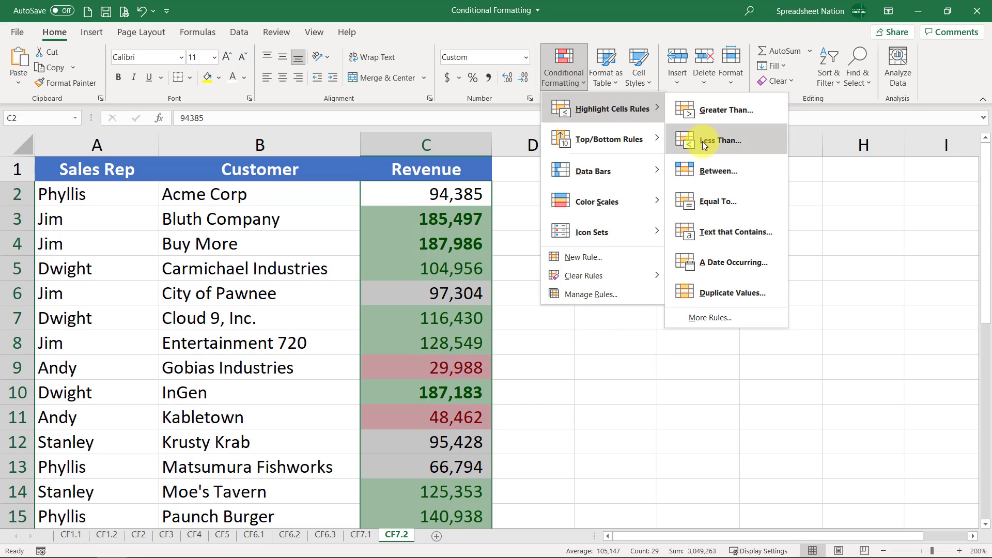
left_click(723, 178)
type("50000")
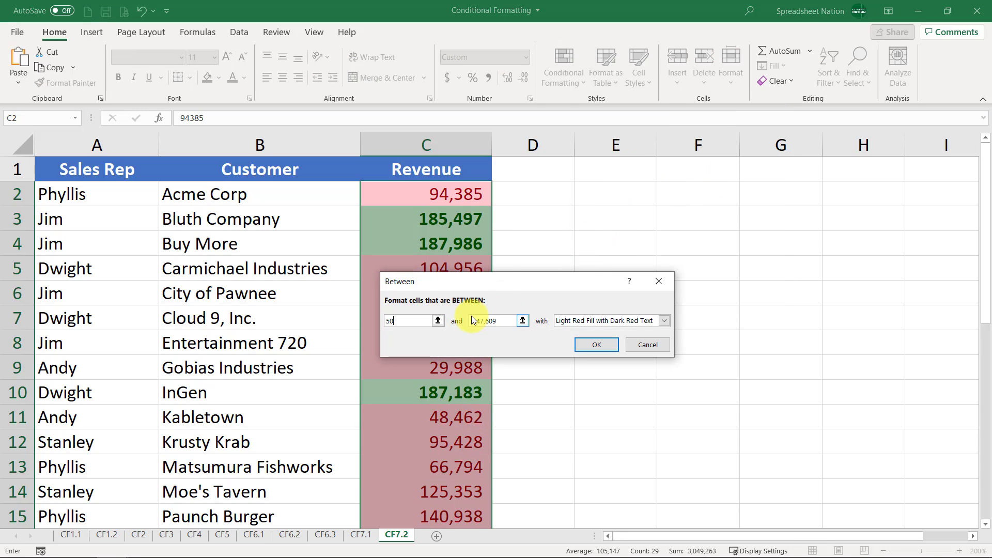
type("10000")
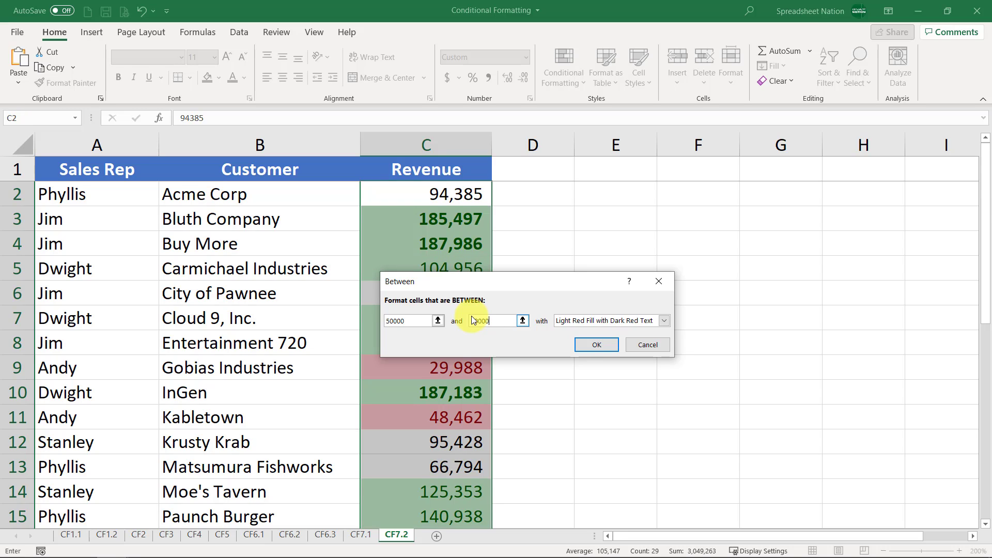
left_click(620, 321)
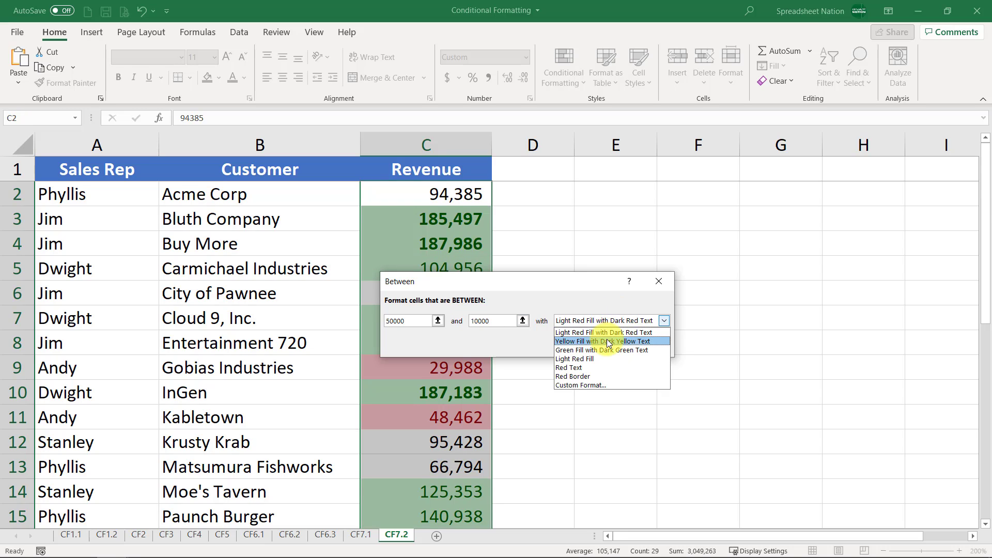
left_click(609, 342)
left_click(486, 321)
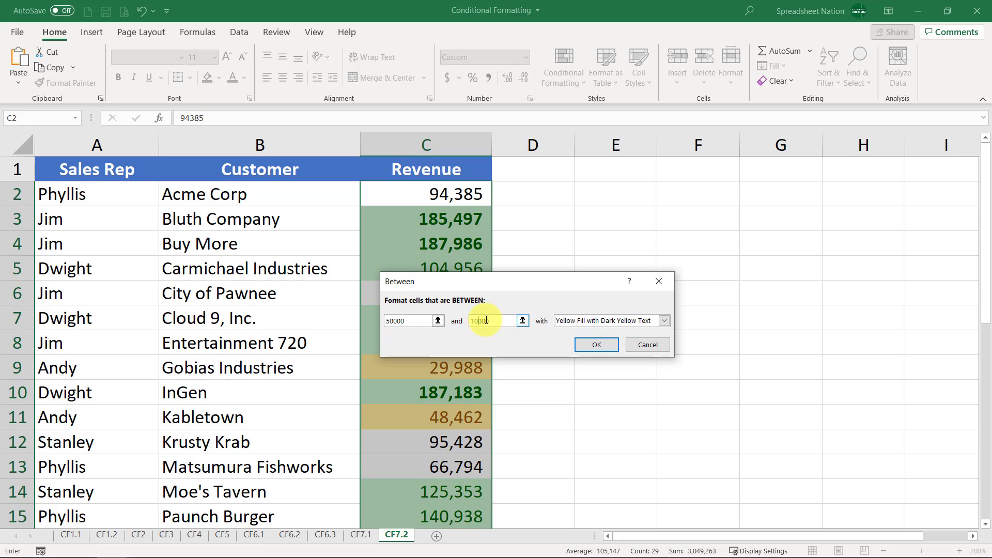
type("0")
left_click(596, 345)
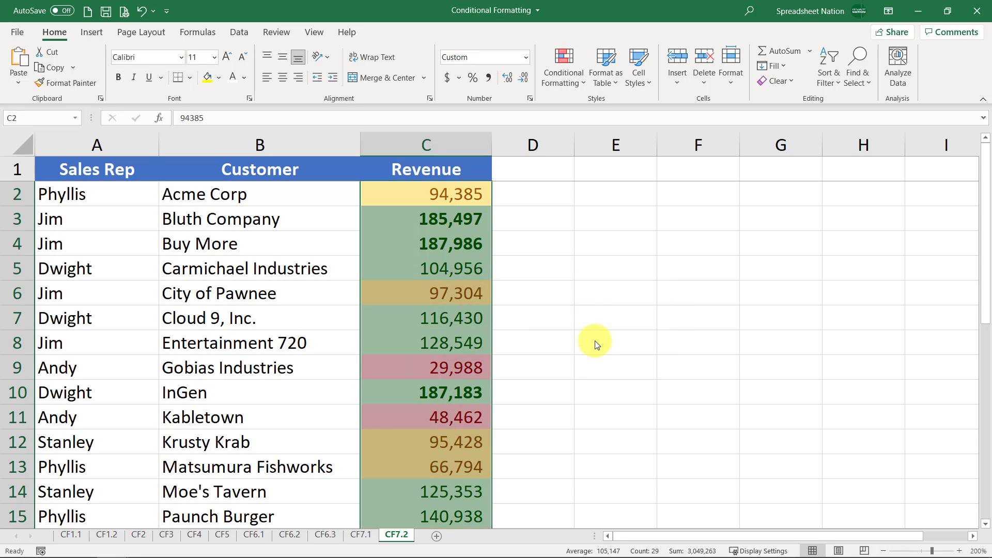
Examine the Revenue column to see how the overlapping rules format the values, especially the top 5 in C3 and C4.
left_click(476, 292)
scroll(478, 246, "down", 6)
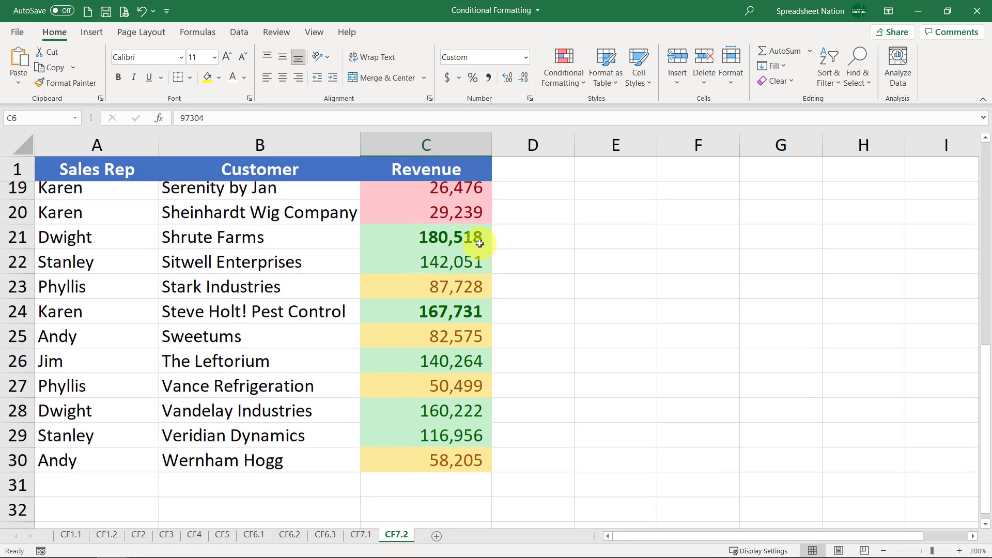
scroll(478, 245, "up", 6)
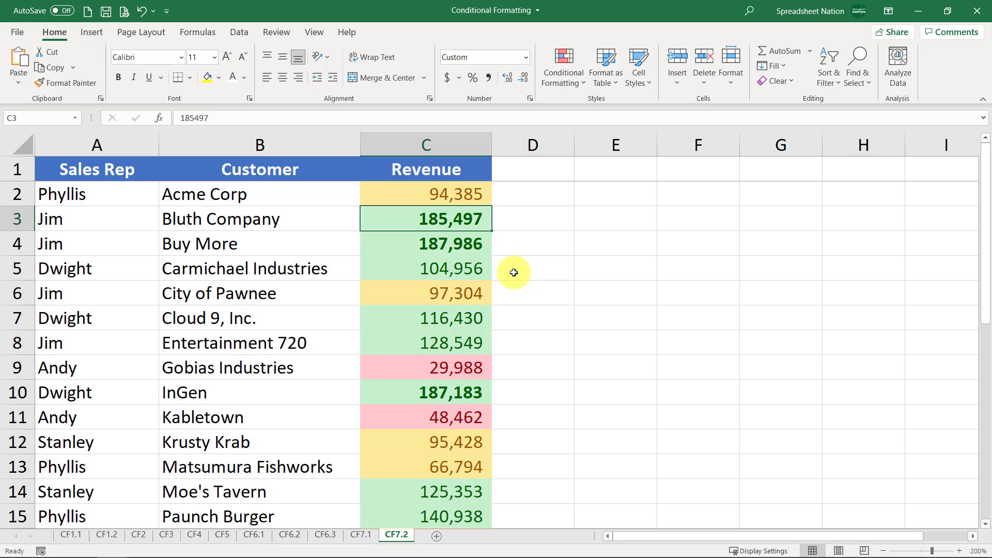
left_click(468, 245, "shift")
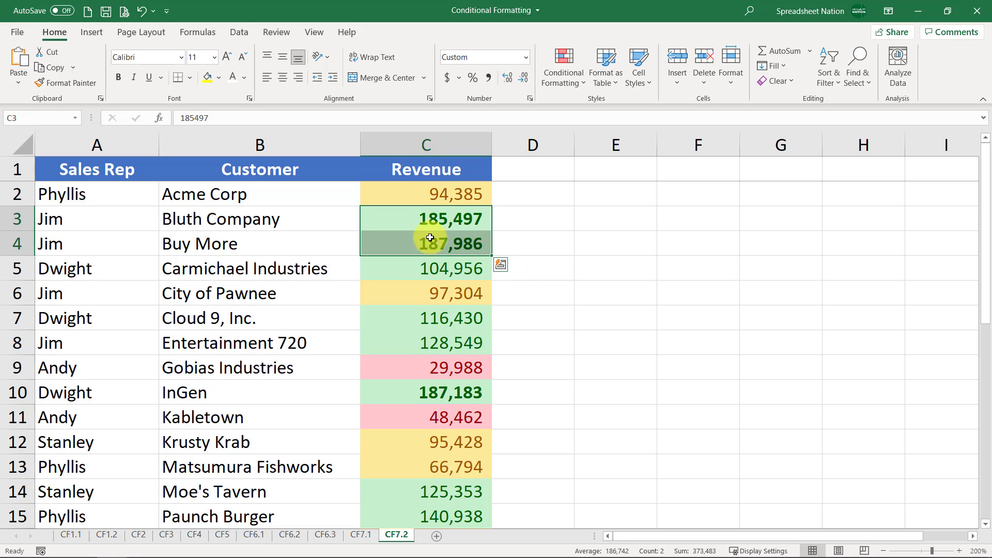
scroll(417, 234, "down", 5)
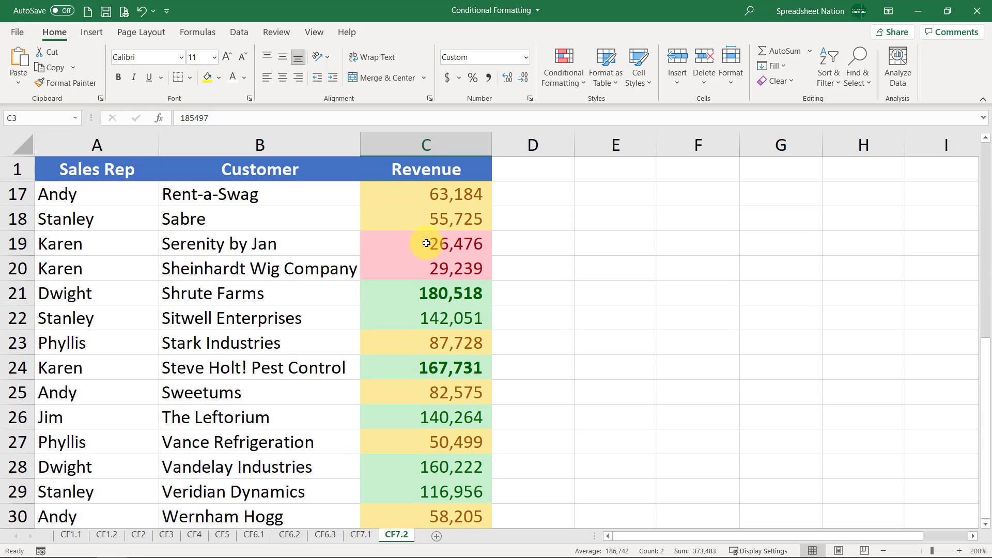
scroll(427, 243, "up", 5)
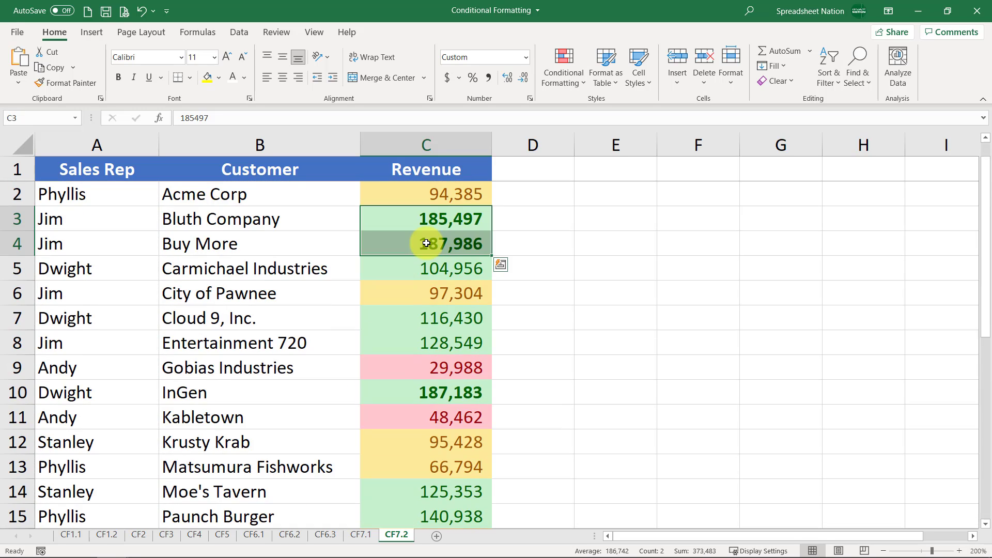
Open the Conditional Formatting Rules Manager for C3:C4 and examine the order of its rules alongside the highlighted revenue cells.
left_click(563, 82)
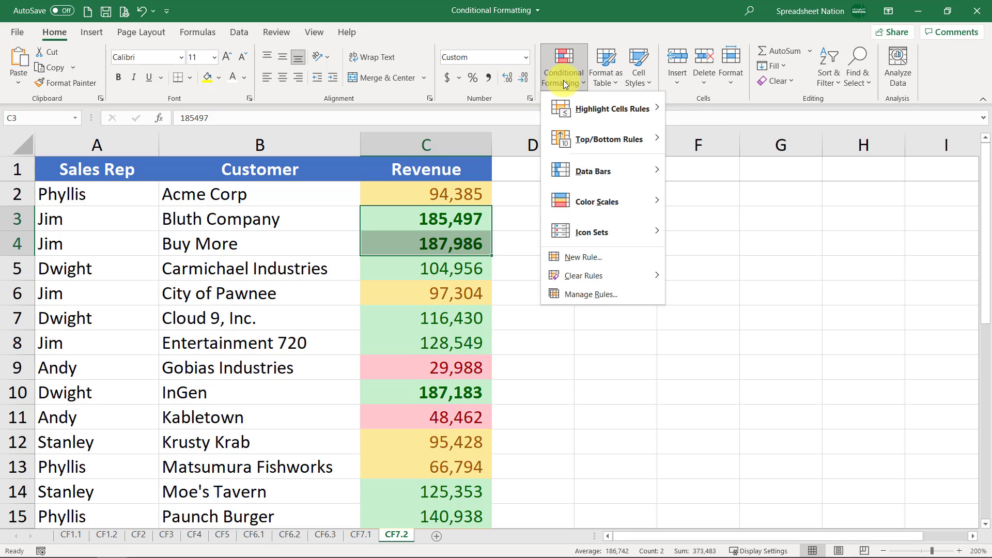
left_click(624, 296)
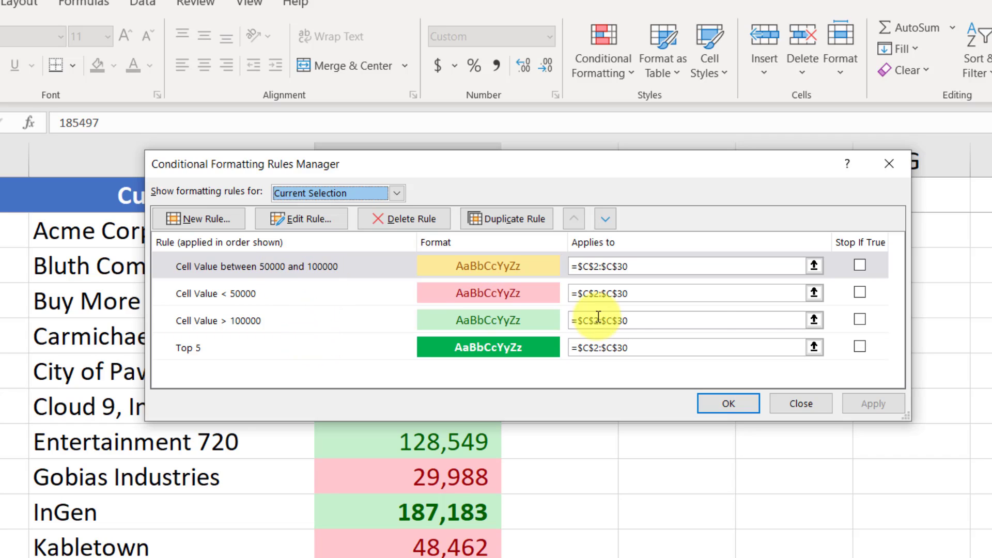
left_click_drag(522, 174, 468, 369)
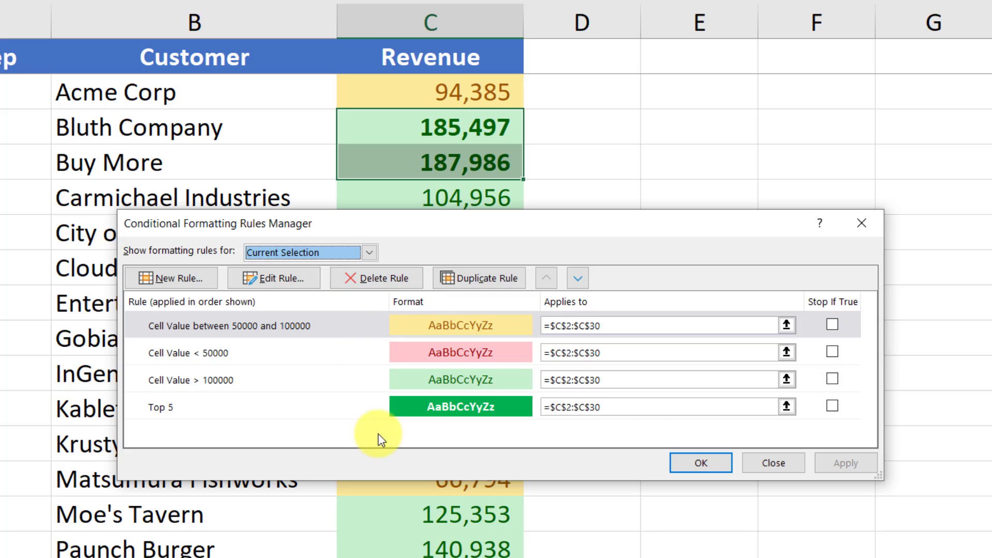
left_click_drag(616, 228, 617, 188)
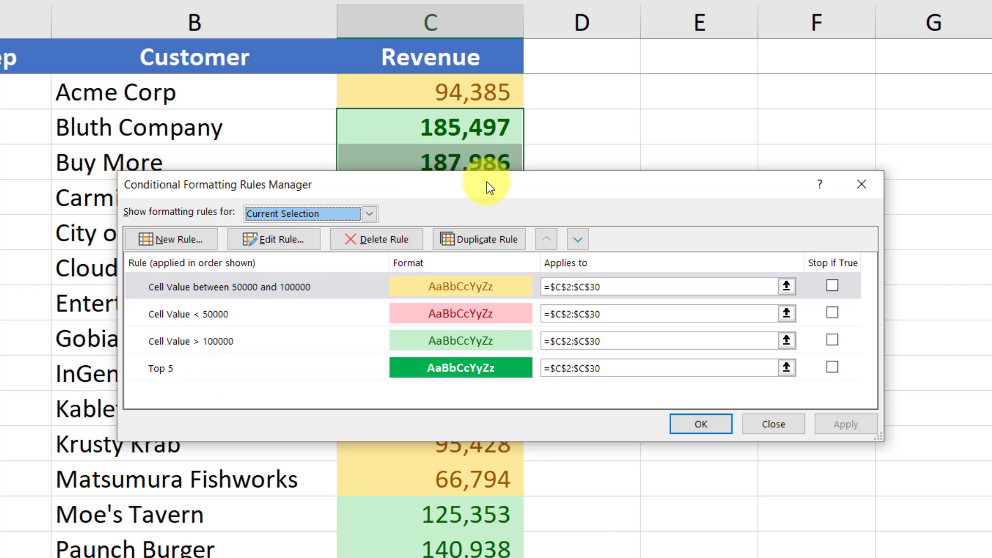
left_click_drag(486, 182, 408, 256)
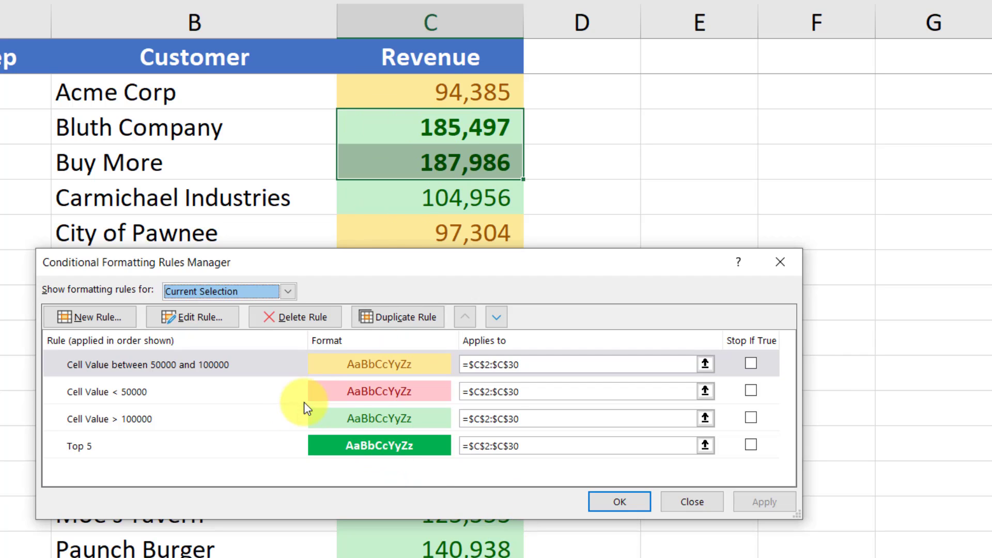
Enable Stop If True for the rule on cell values above 100000 and apply the change.
left_click(151, 418)
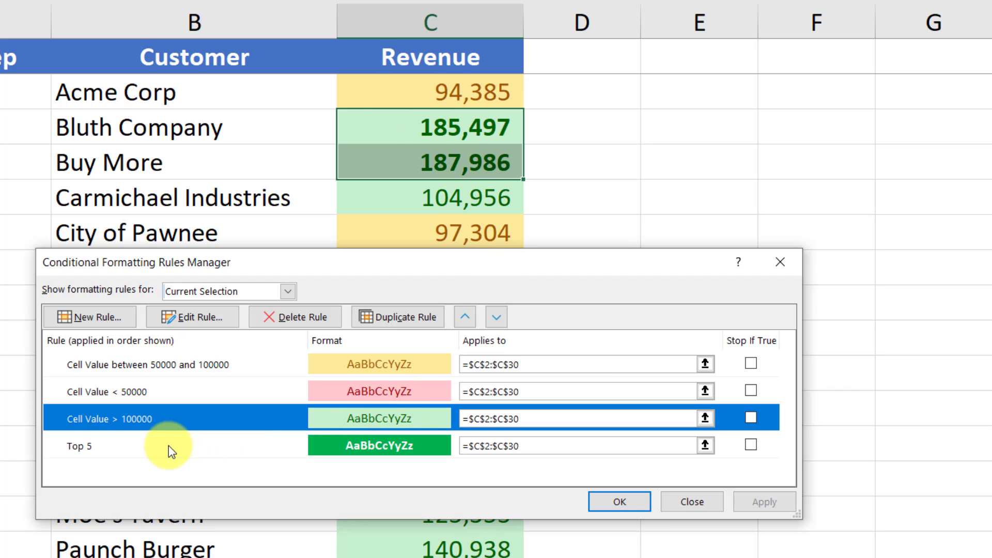
left_click(188, 447)
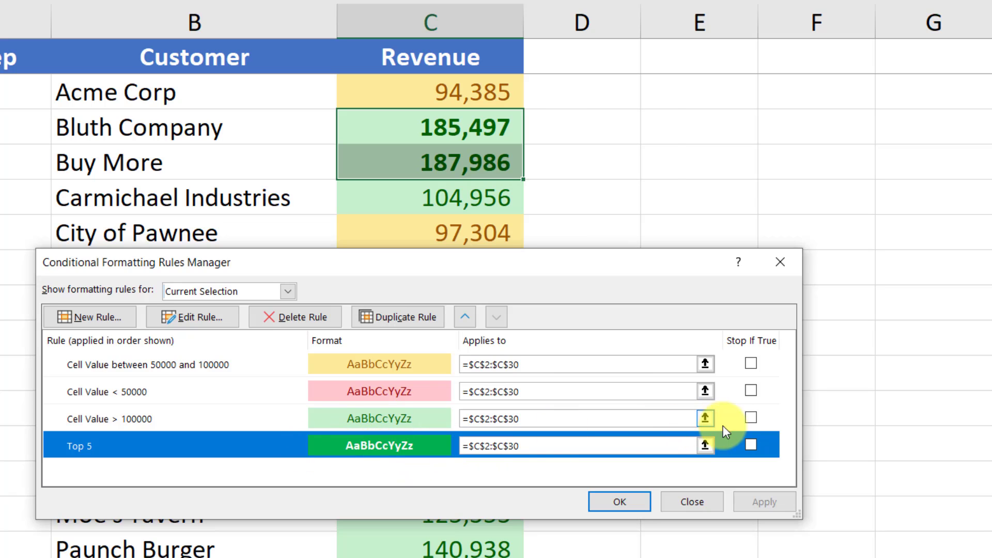
left_click(752, 419)
left_click(752, 417)
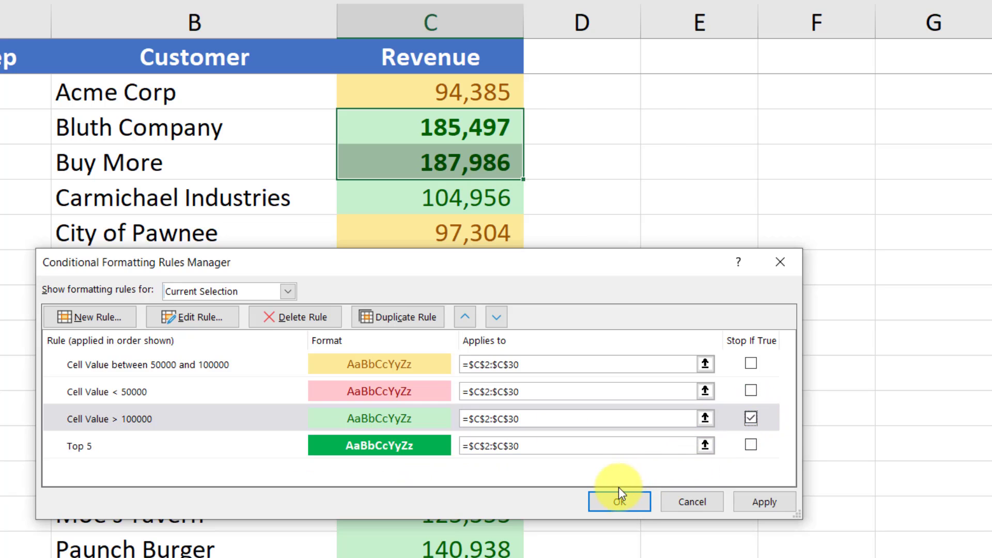
left_click(620, 503)
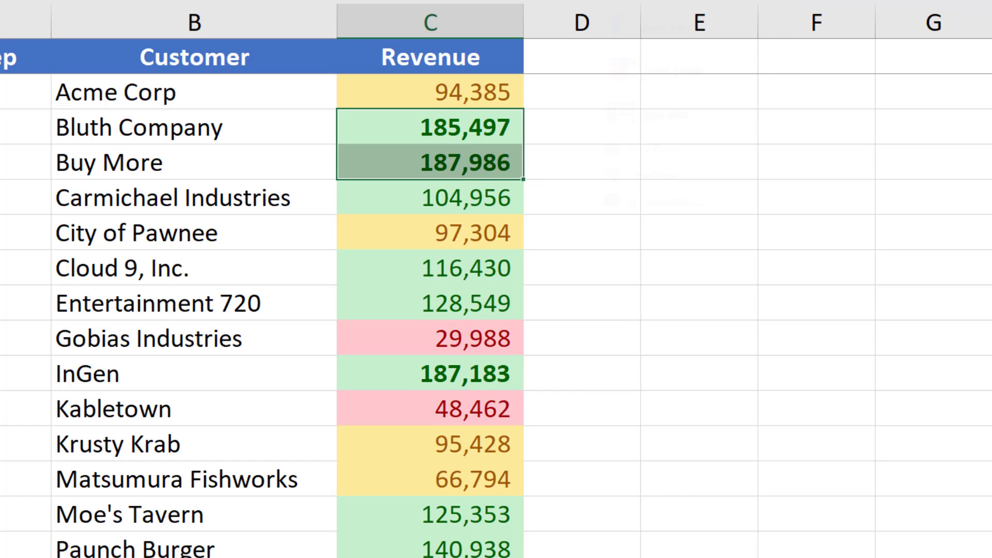
Move the Top 5 rule to first place in the conditional formatting order, apply it, and check the Revenue column through row 30.
left_click(621, 1)
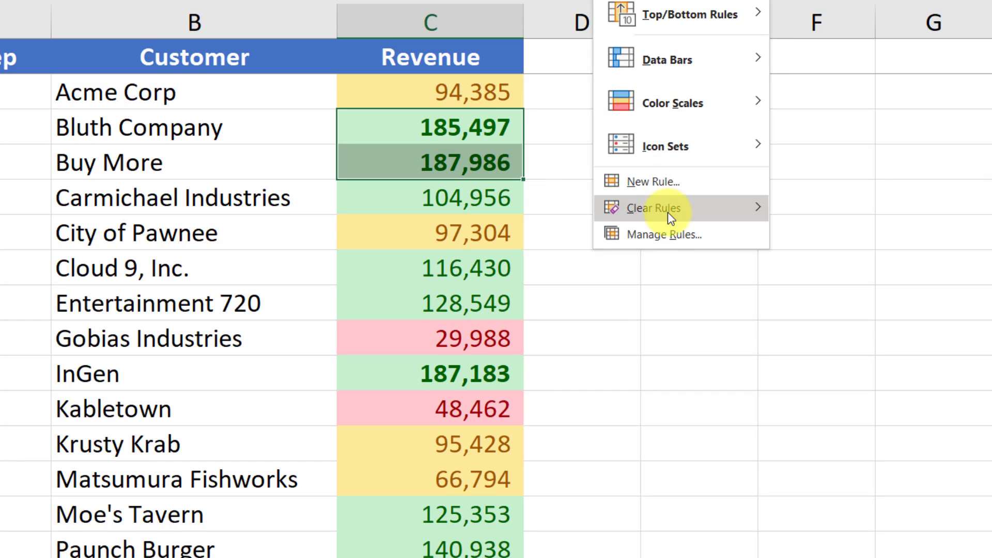
left_click(667, 233)
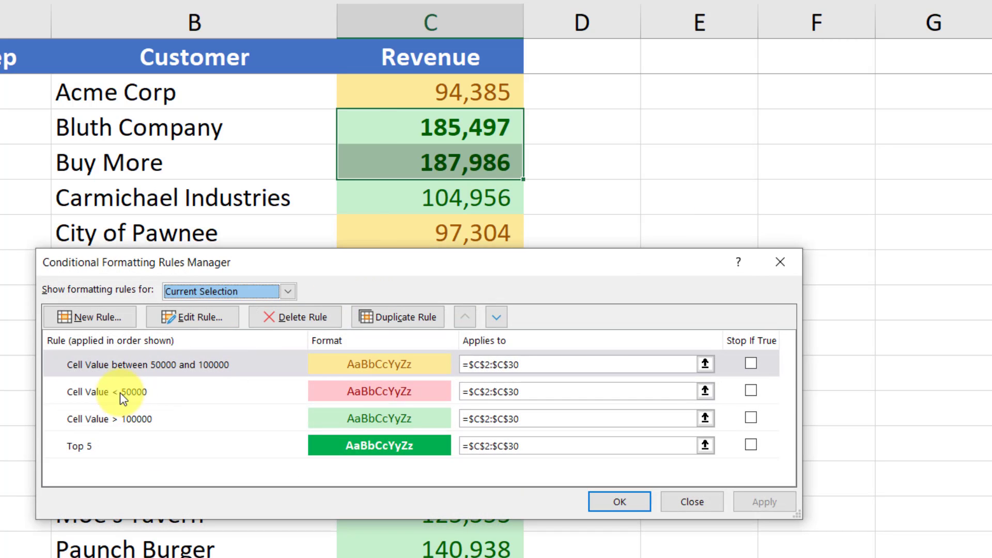
left_click(119, 448)
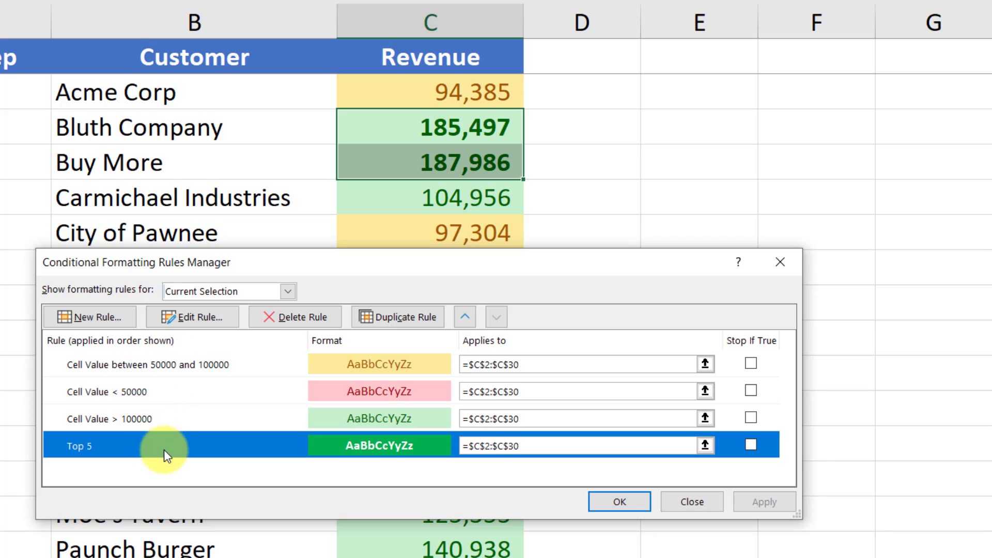
left_click(465, 319)
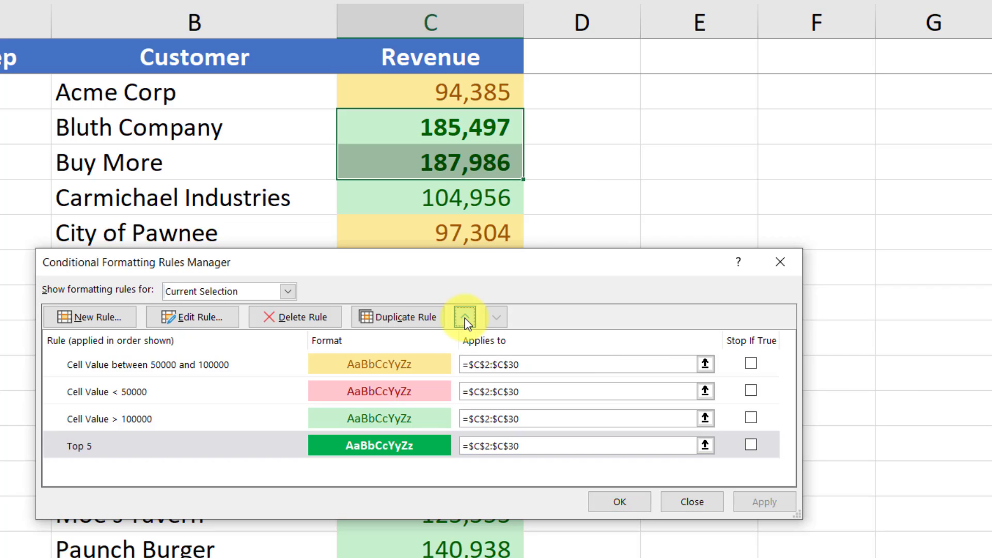
left_click(465, 319)
left_click(465, 319)
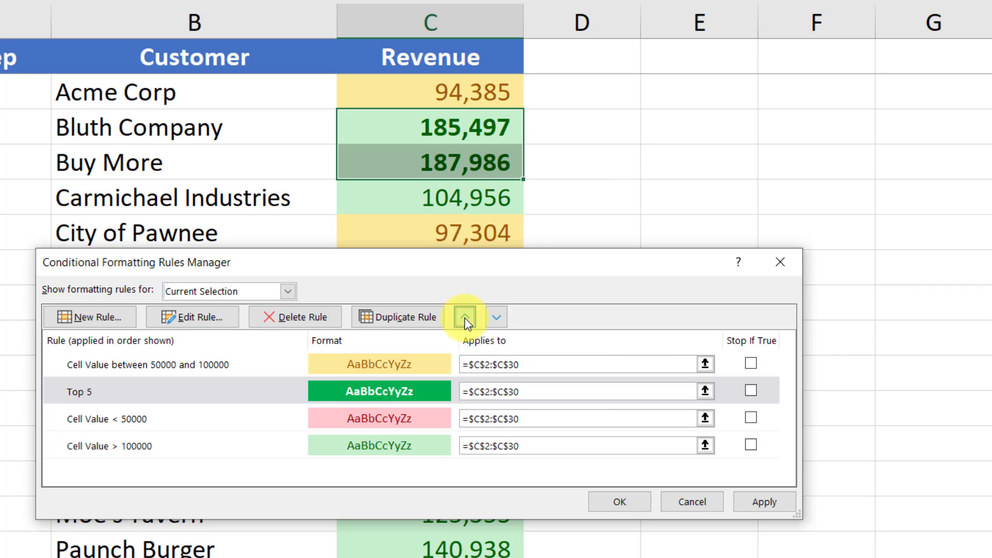
left_click(619, 493)
left_click(569, 154)
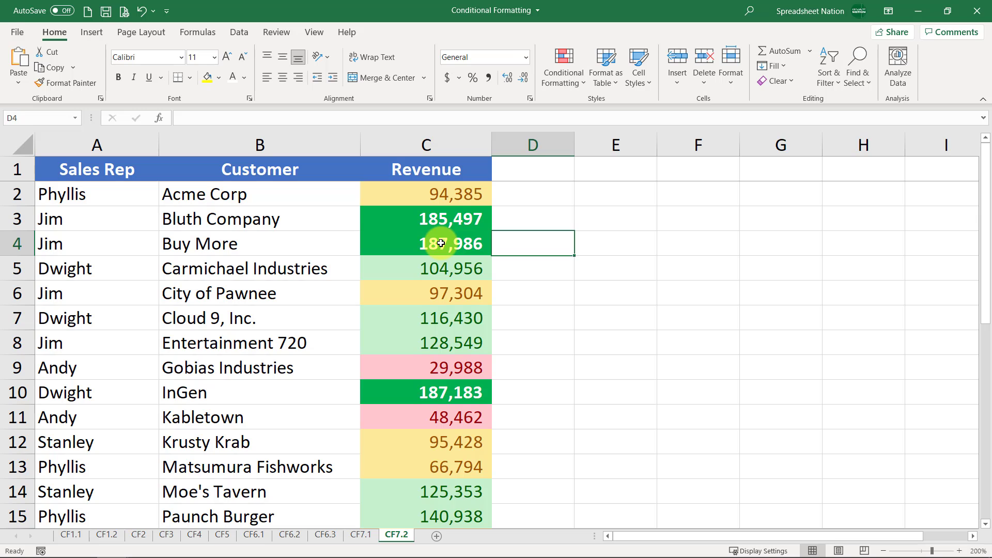
scroll(441, 243, "down", 7)
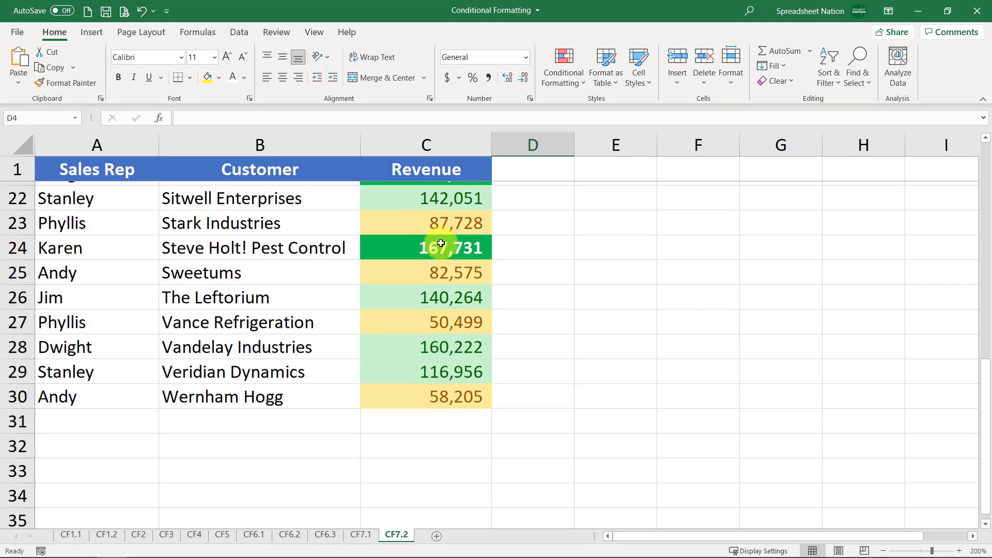
scroll(441, 243, "up", 7)
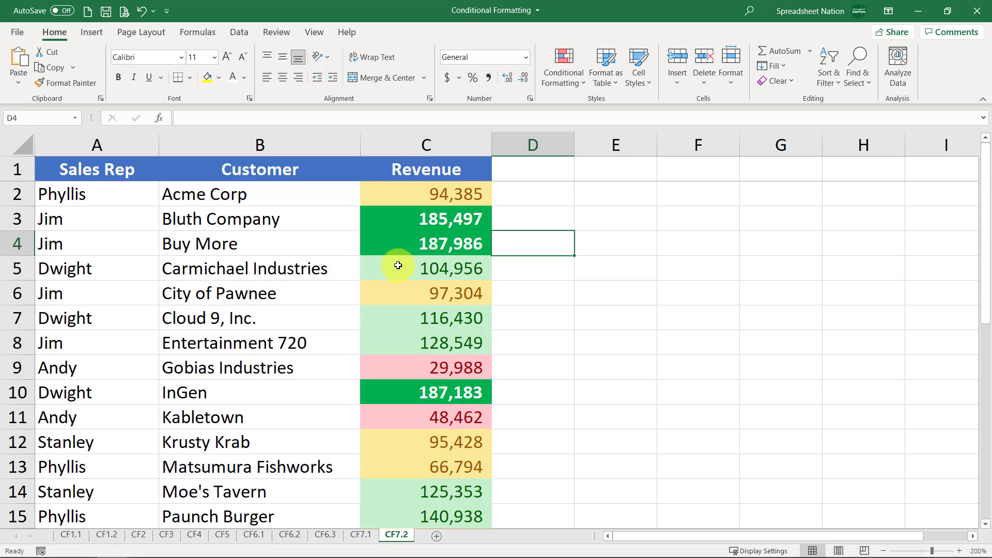
Review the conditional formatting rules for cell C4 and for This Worksheet in the Rules Manager, then close it.
left_click(399, 245)
left_click(563, 66)
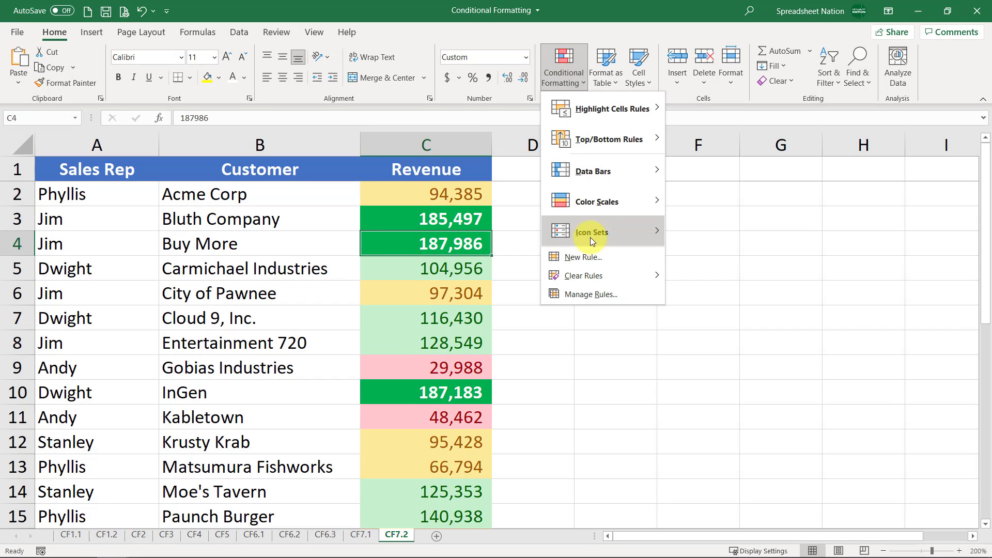
left_click(599, 292)
left_click_drag(426, 317, 416, 199)
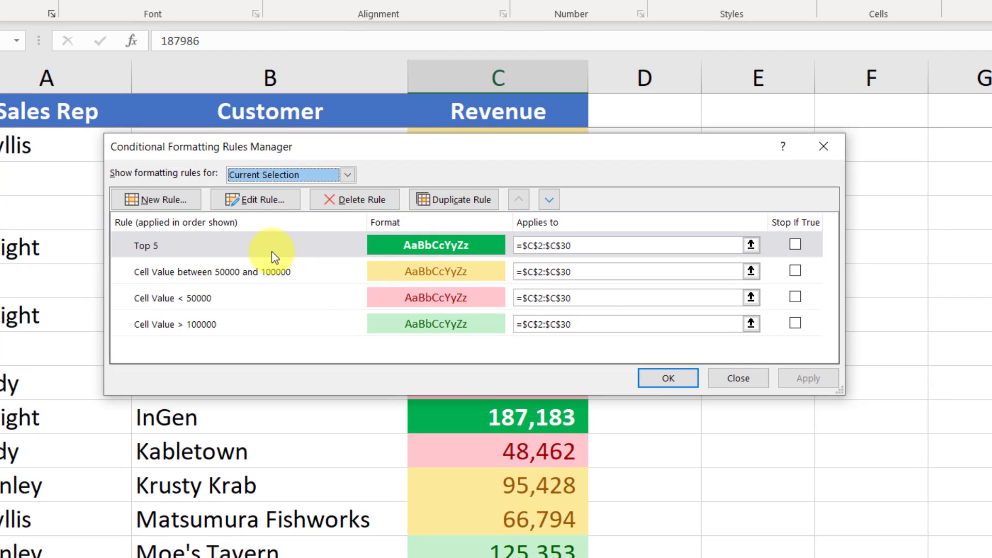
left_click(347, 175)
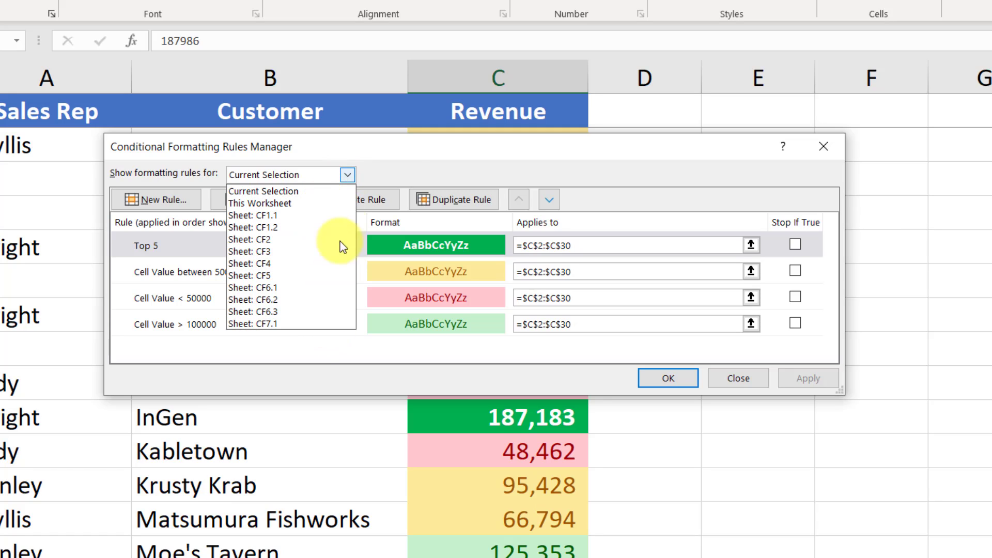
left_click(321, 203)
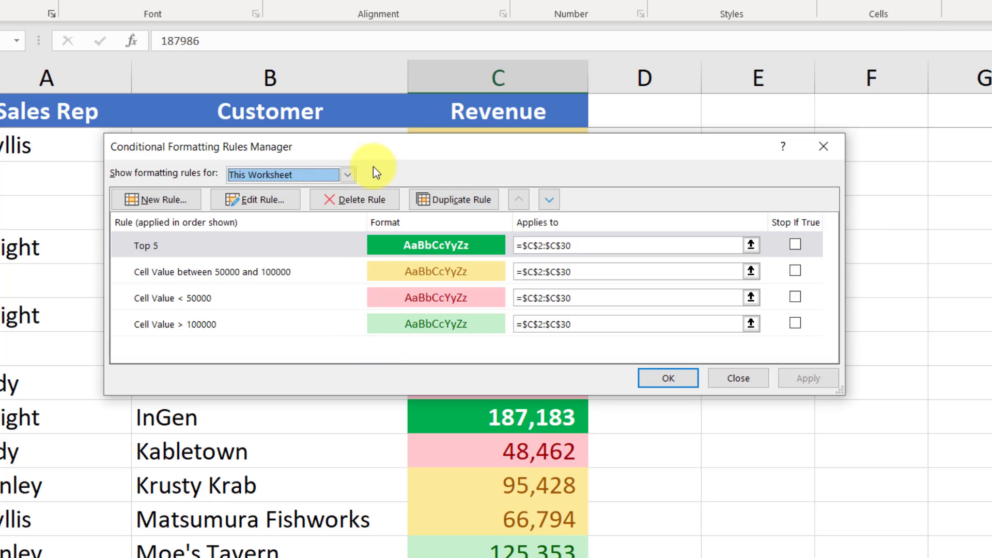
left_click(753, 376)
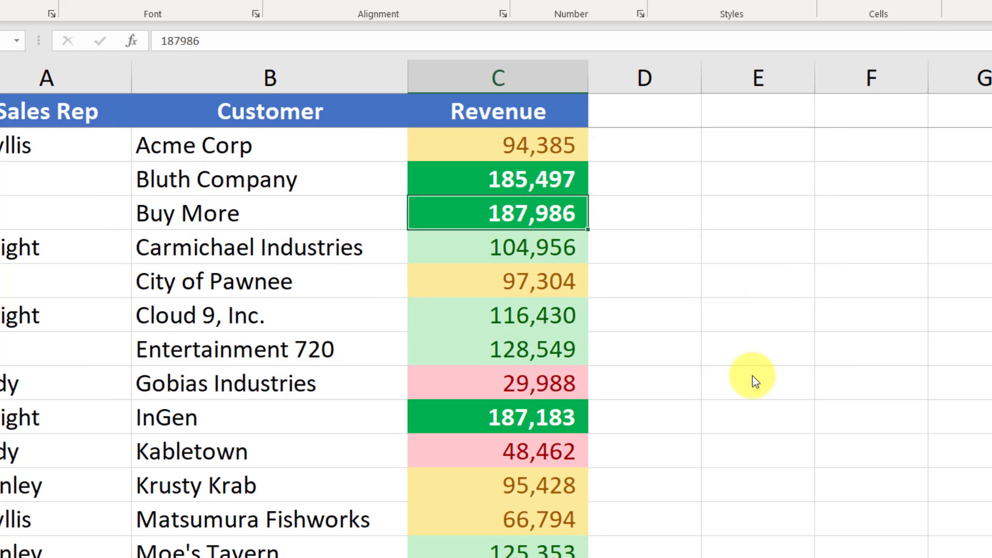